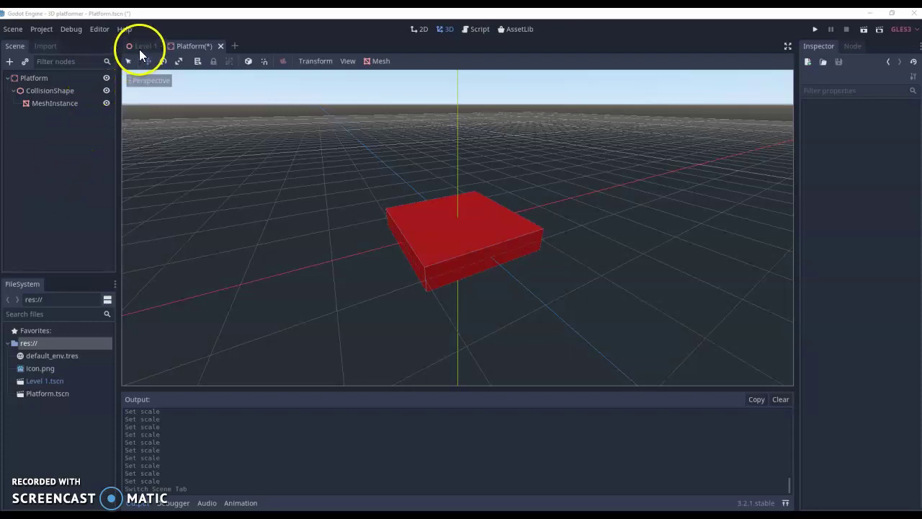
Step: Switch to the Level 1 scene with the camera and the Platform and Platform2 instances
{"action": "left_click", "coordinate": [140, 48]}
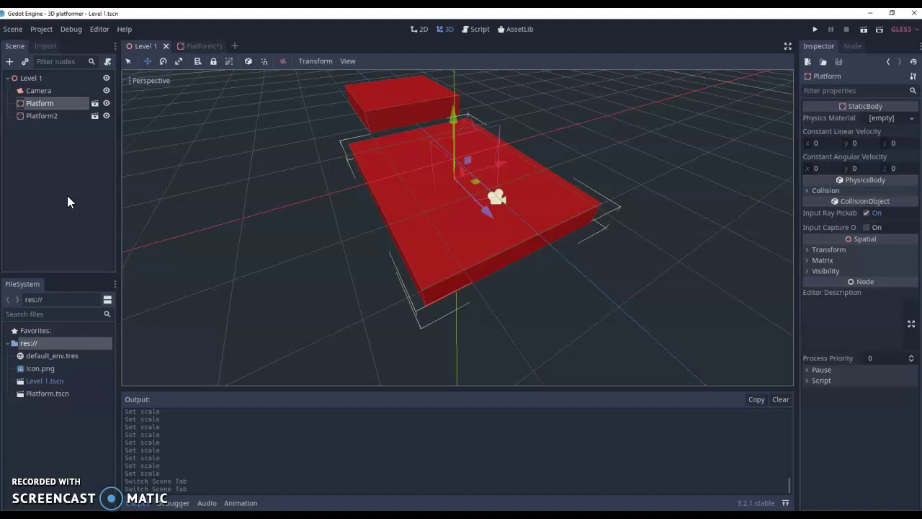
Step: Start a new scene with a KinematicBody as its root node
{"action": "left_click", "coordinate": [19, 33]}
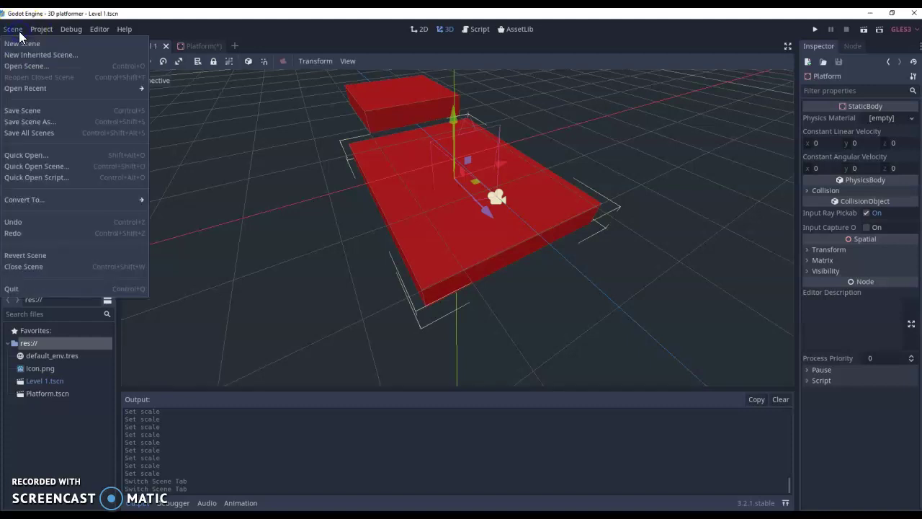
{"action": "left_click", "coordinate": [17, 44]}
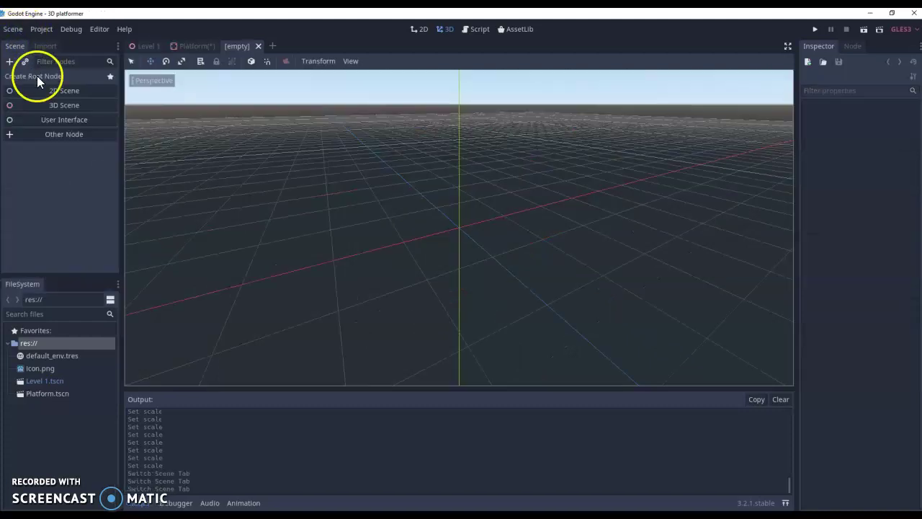
{"action": "left_click", "coordinate": [57, 137]}
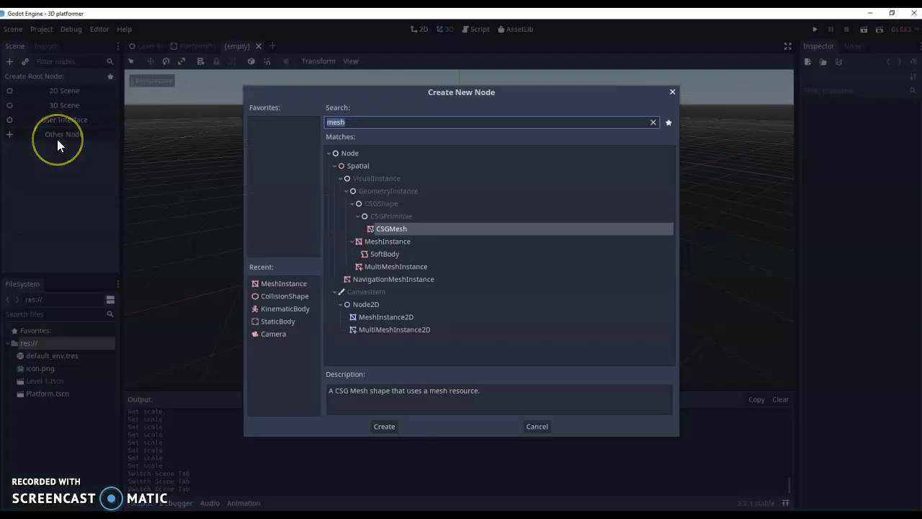
{"action": "type", "text": "ki"}
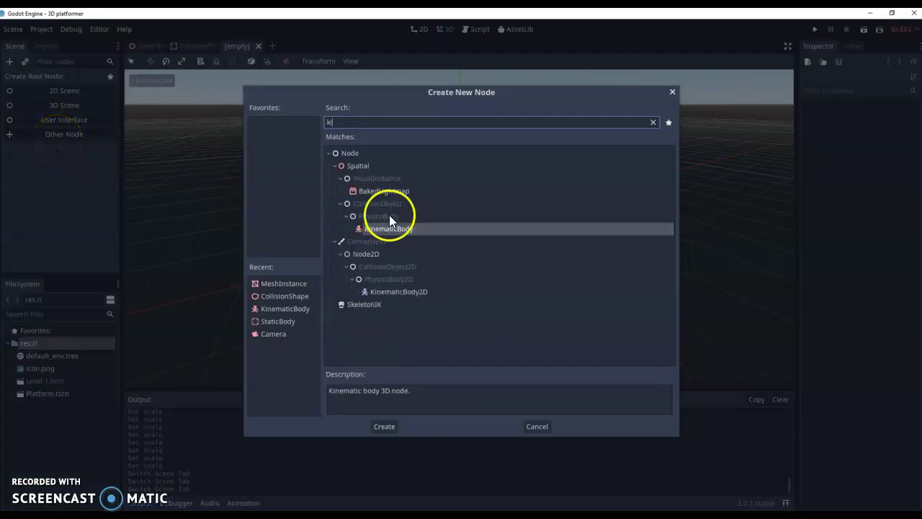
{"action": "double_click", "coordinate": [402, 229]}
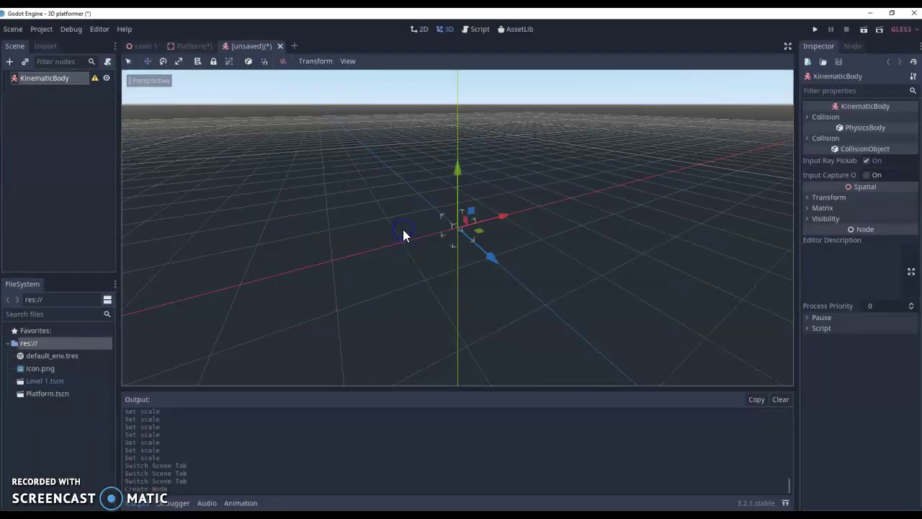
Step: Rename the root KinematicBody to Player
{"action": "right_click", "coordinate": [37, 83]}
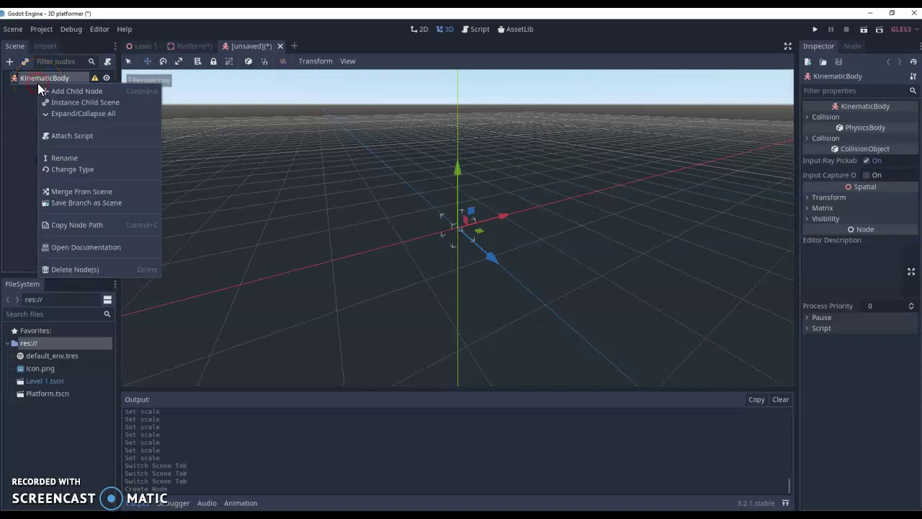
{"action": "left_click", "coordinate": [70, 158]}
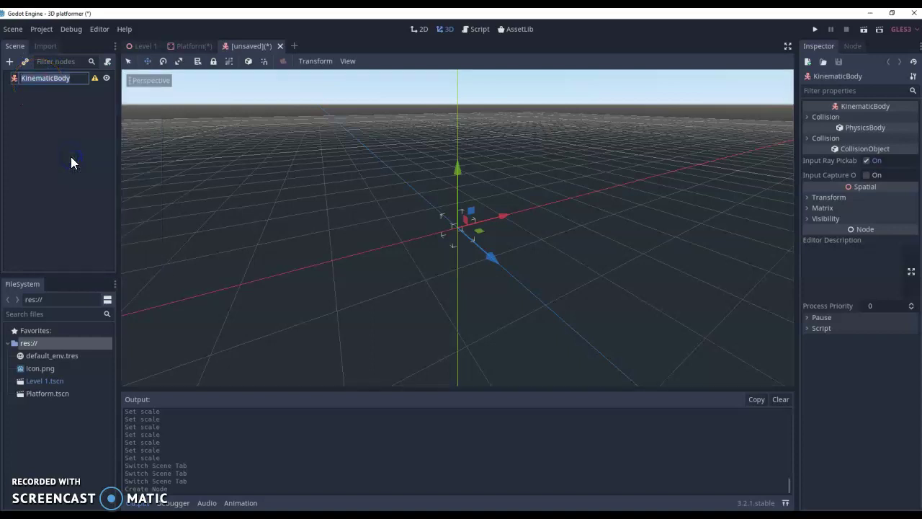
{"action": "type", "text": "Player"}
{"action": "key", "text": "Return"}
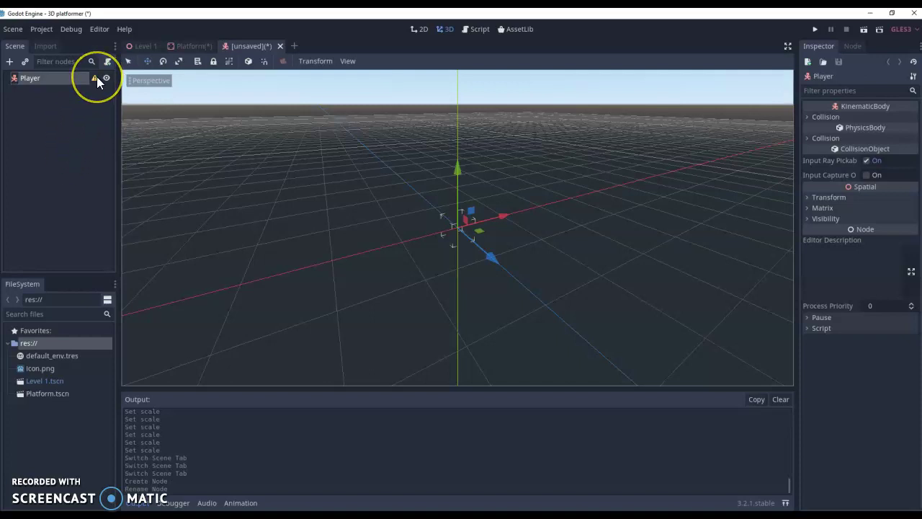
{"action": "mouse_move", "coordinate": [97, 77]}
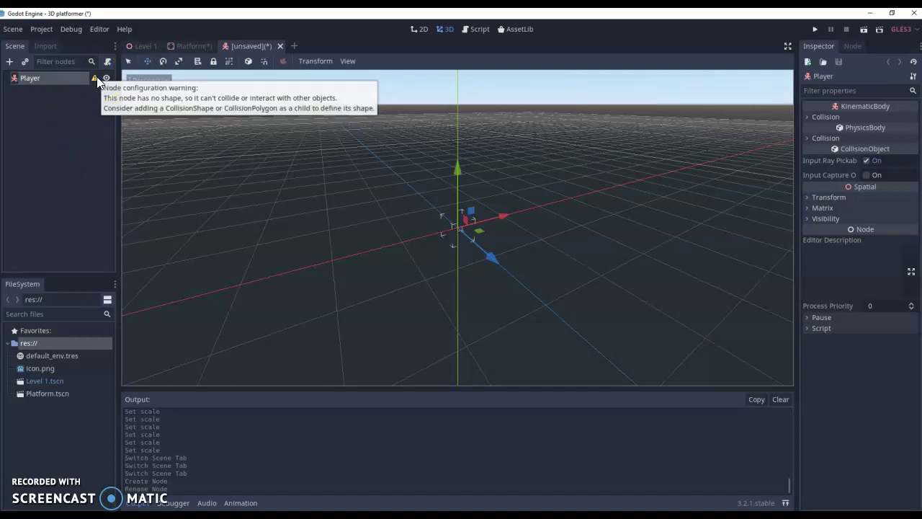
Step: Add a CollisionShape child under Player with a new CapsuleShape
{"action": "right_click", "coordinate": [80, 78]}
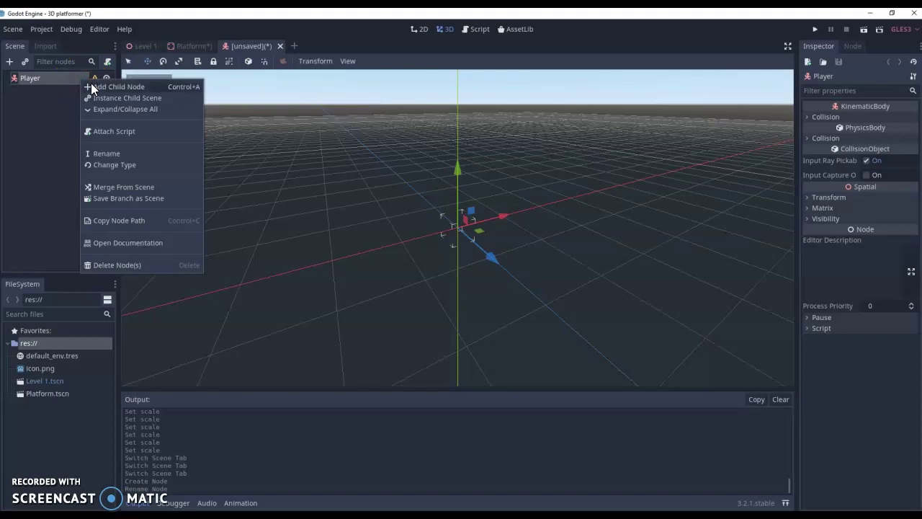
{"action": "left_click", "coordinate": [115, 87]}
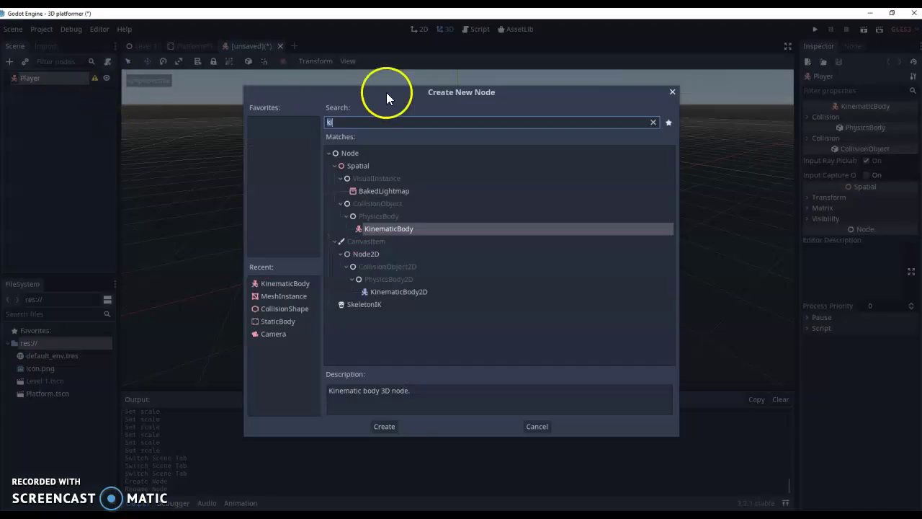
{"action": "type", "text": "col"}
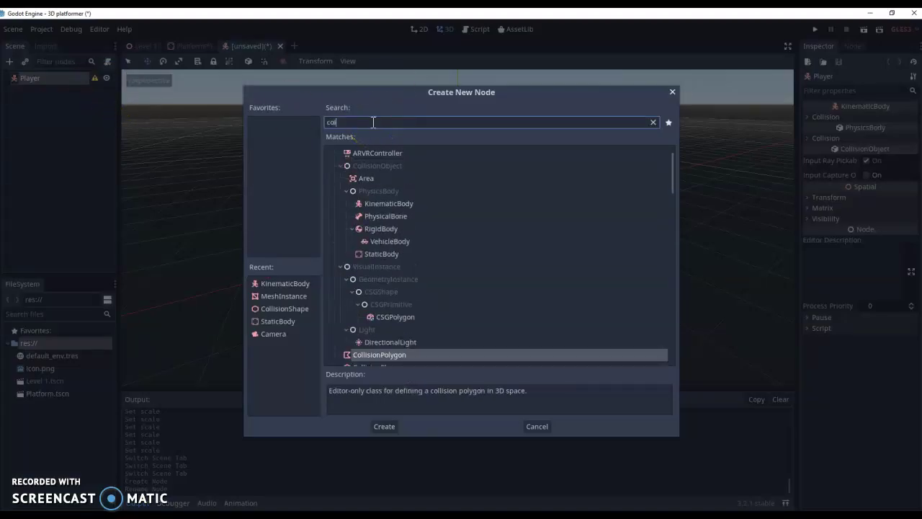
{"action": "type", "text": "l"}
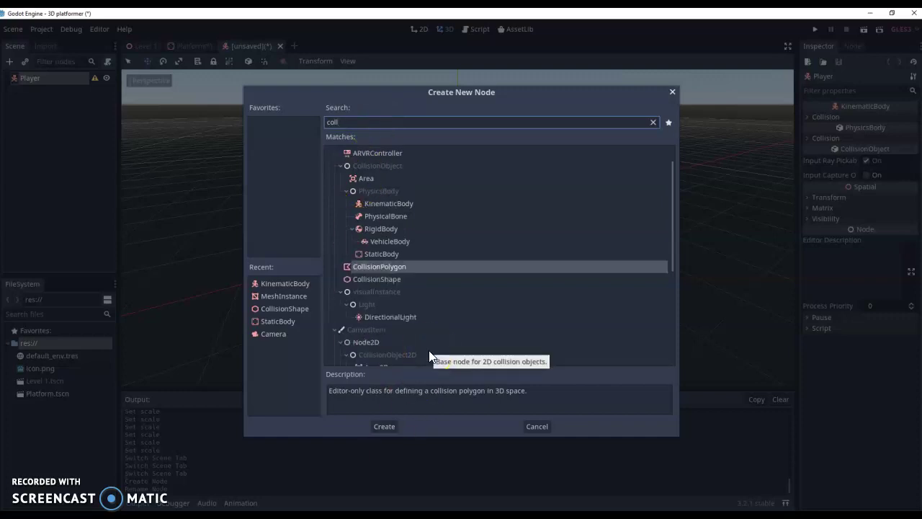
{"action": "left_click", "coordinate": [382, 266]}
{"action": "double_click", "coordinate": [382, 279]}
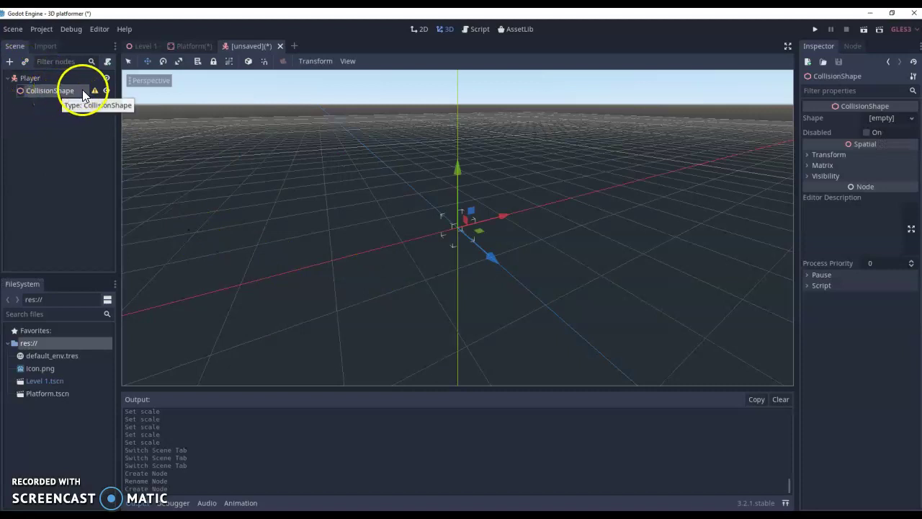
{"action": "mouse_move", "coordinate": [94, 92]}
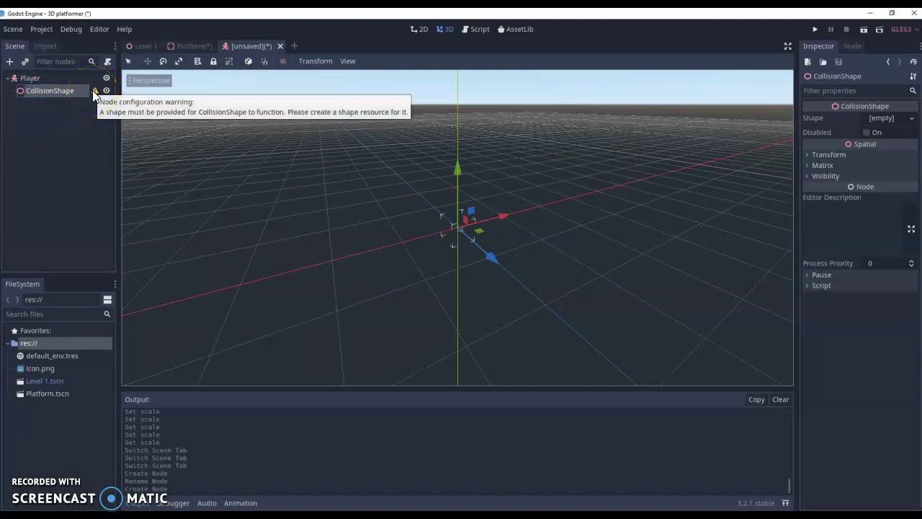
{"action": "left_click", "coordinate": [898, 120]}
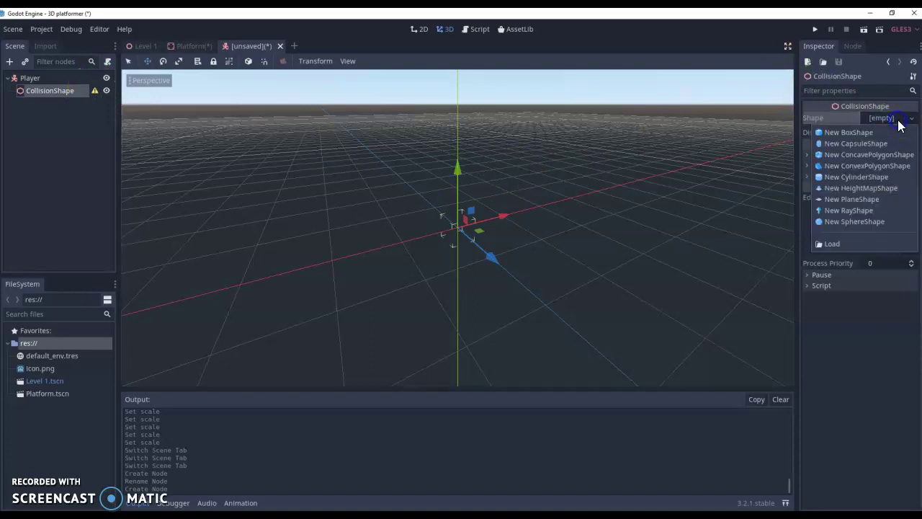
{"action": "left_click", "coordinate": [863, 144]}
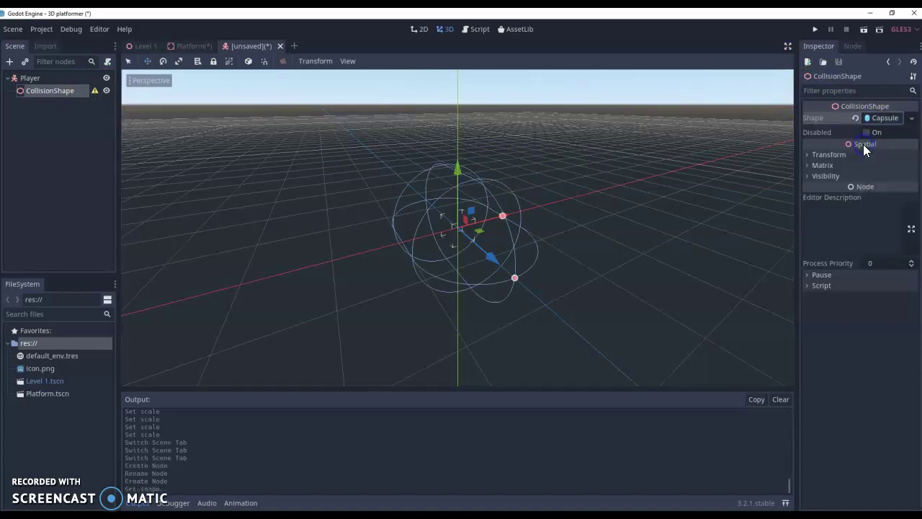
Step: Set the collision shape's rotation to 90° on x and its scale to 1.2 on z
{"action": "left_click", "coordinate": [807, 154]}
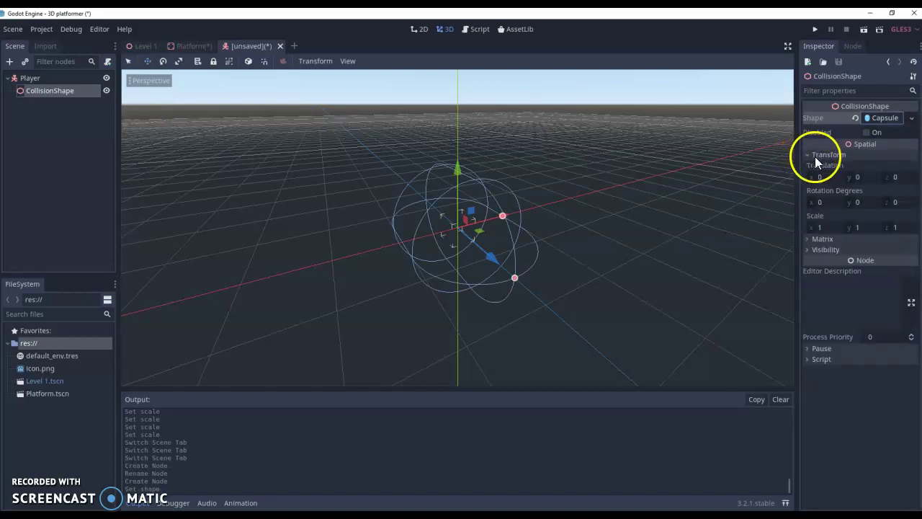
{"action": "left_click", "coordinate": [825, 202]}
{"action": "type", "text": "90"}
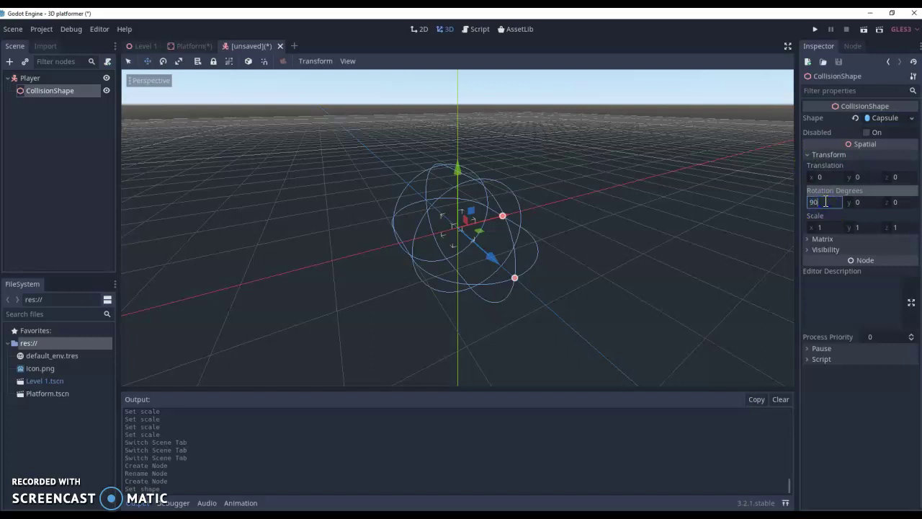
{"action": "key", "text": "Return"}
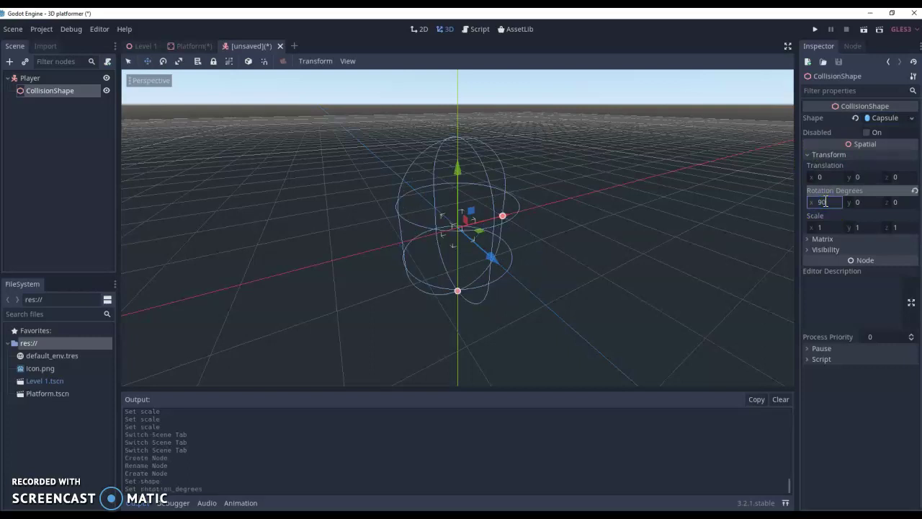
{"action": "left_click", "coordinate": [900, 228]}
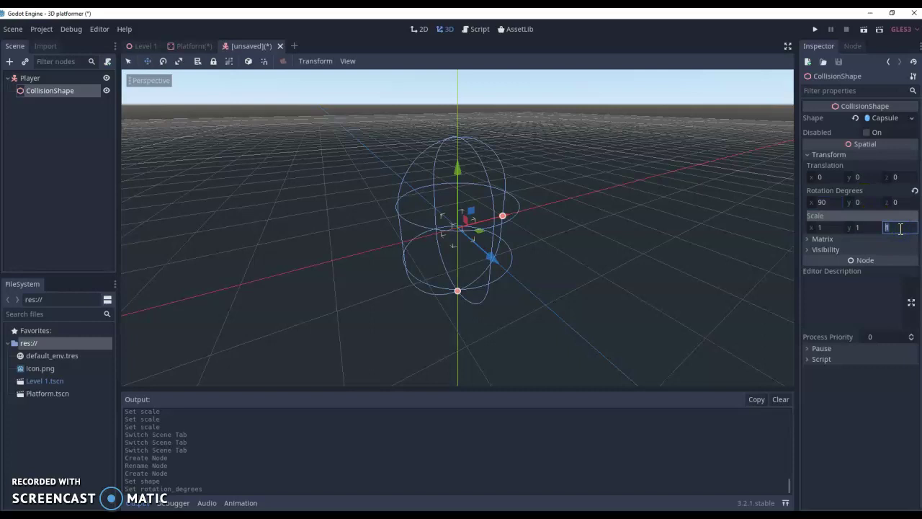
{"action": "type", "text": "1.2"}
{"action": "key", "text": "Return"}
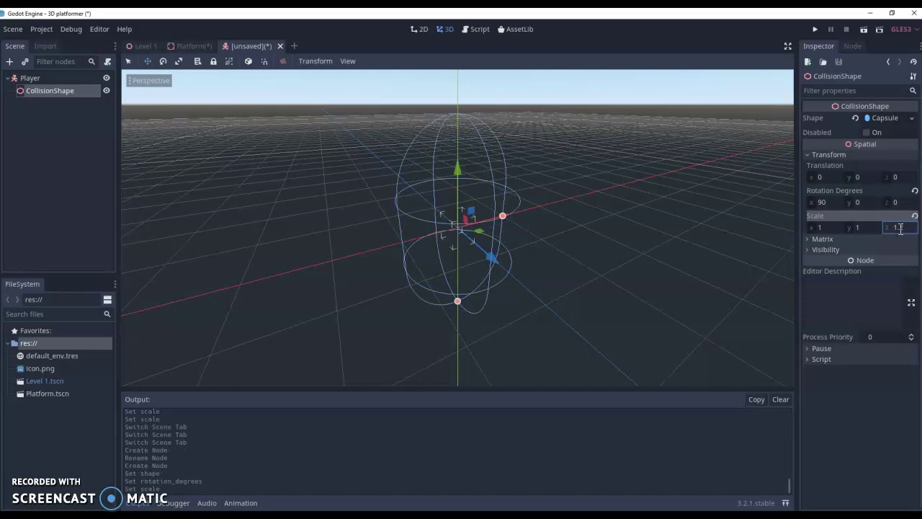
{"action": "left_click", "coordinate": [332, 173]}
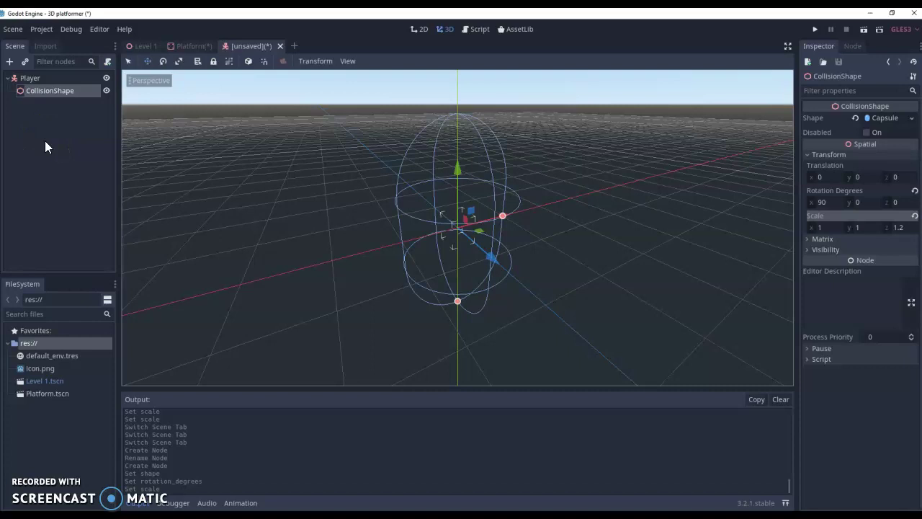
Step: Add a MeshInstance under CollisionShape and assign it a new CapsuleMesh
{"action": "right_click", "coordinate": [40, 92]}
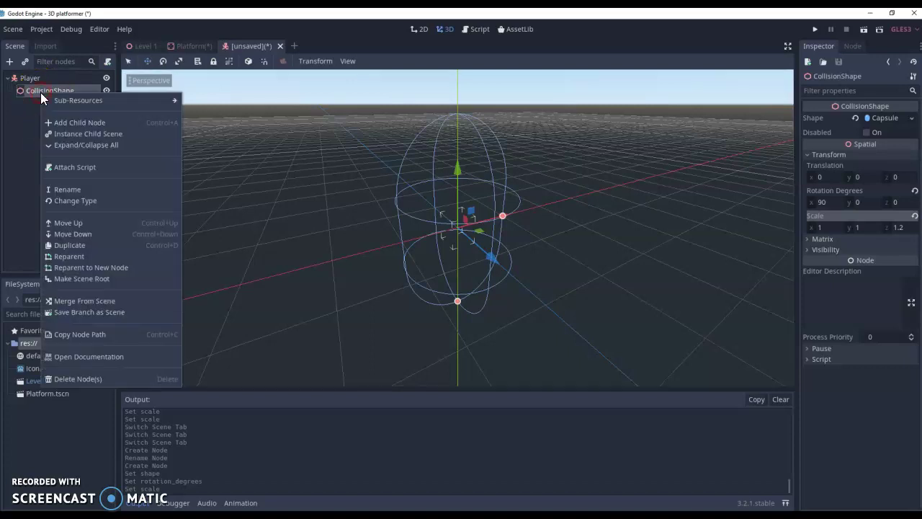
{"action": "left_click", "coordinate": [70, 124]}
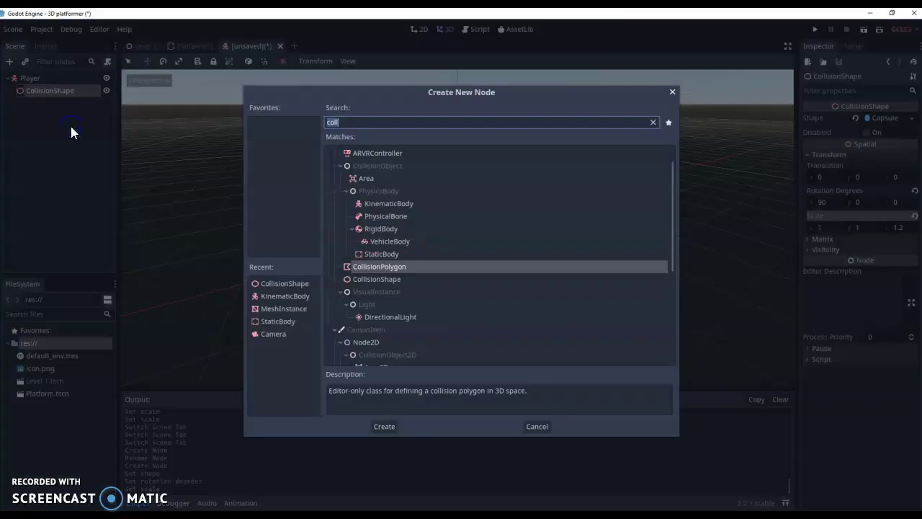
{"action": "type", "text": "mesh"}
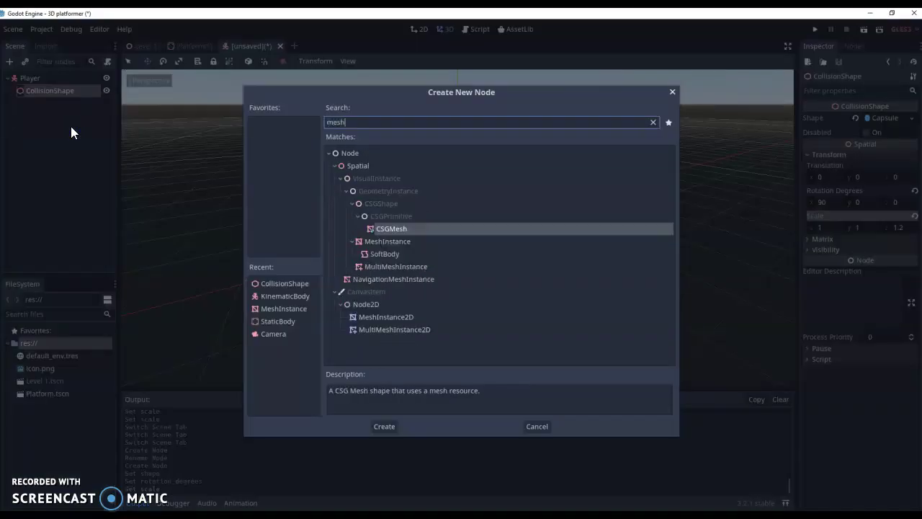
{"action": "left_click", "coordinate": [375, 242]}
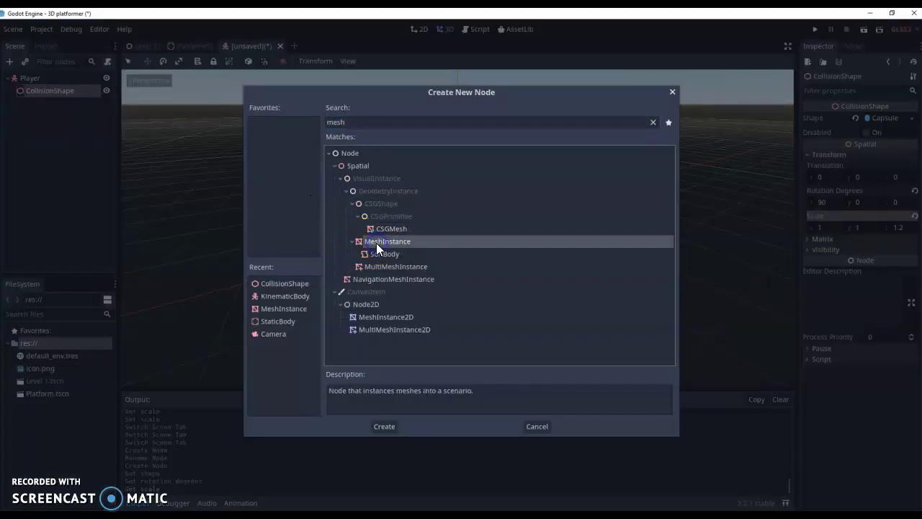
{"action": "left_click", "coordinate": [371, 354]}
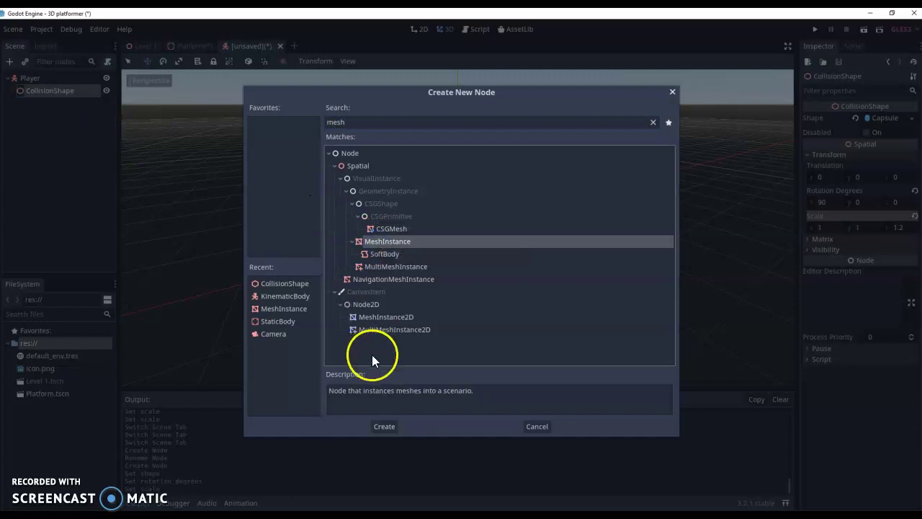
{"action": "left_click", "coordinate": [386, 425]}
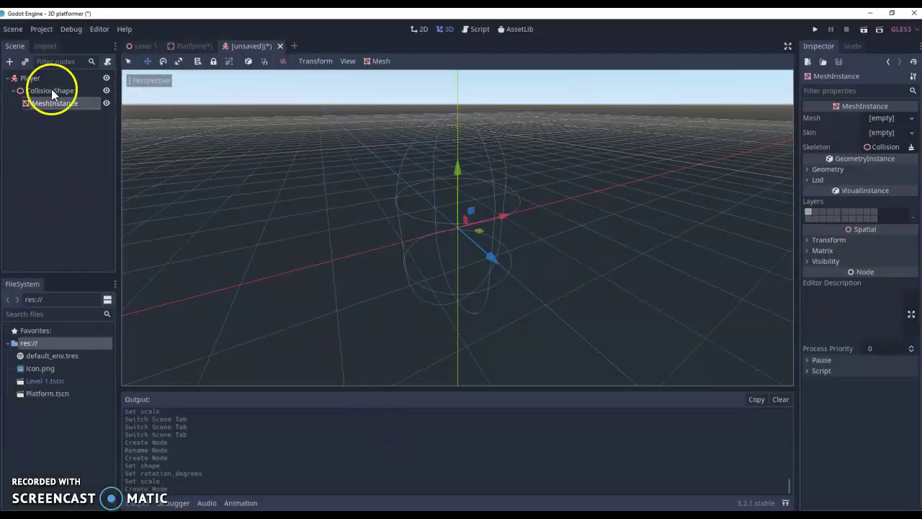
{"action": "left_click", "coordinate": [911, 118]}
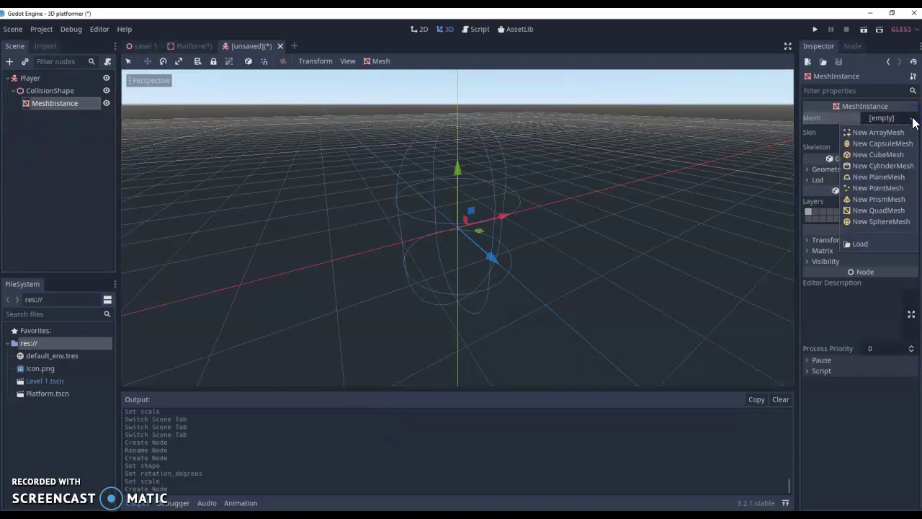
{"action": "left_click", "coordinate": [882, 143]}
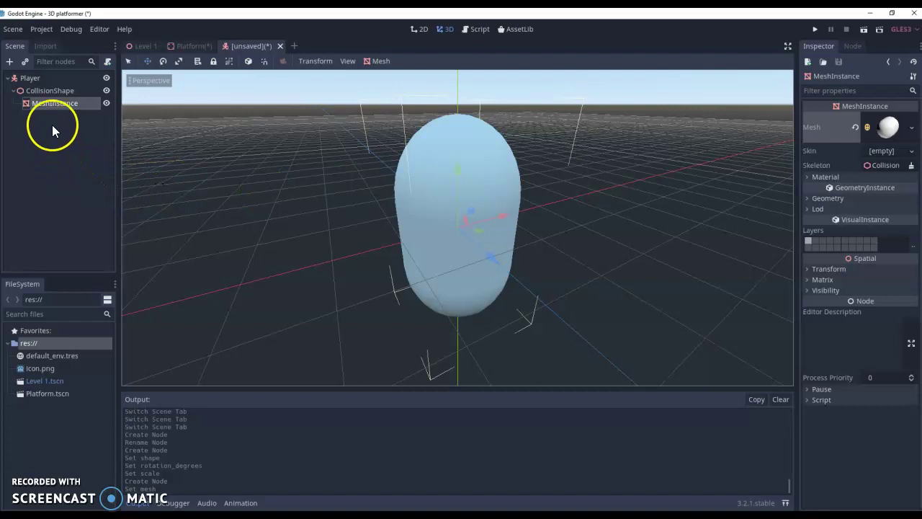
Step: Add a MeshInstance child under Player with a new CubeMesh
{"action": "right_click", "coordinate": [26, 82]}
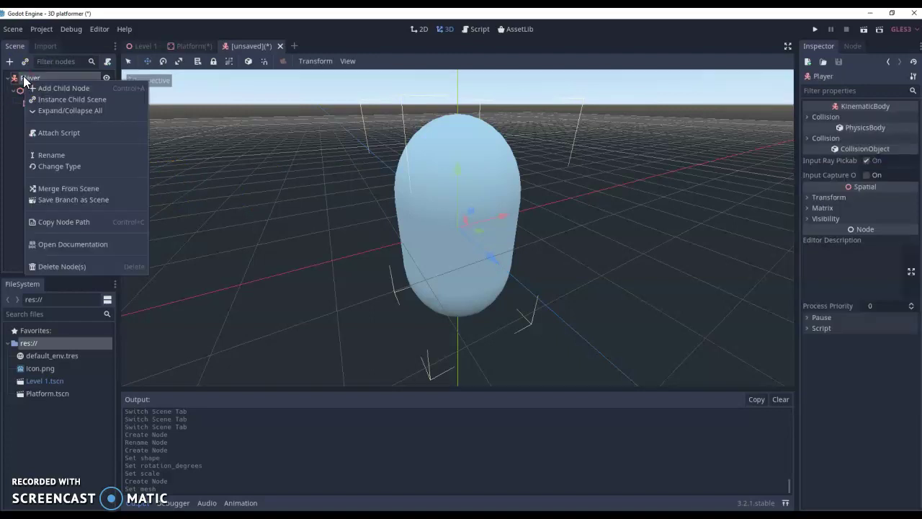
{"action": "left_click", "coordinate": [43, 87]}
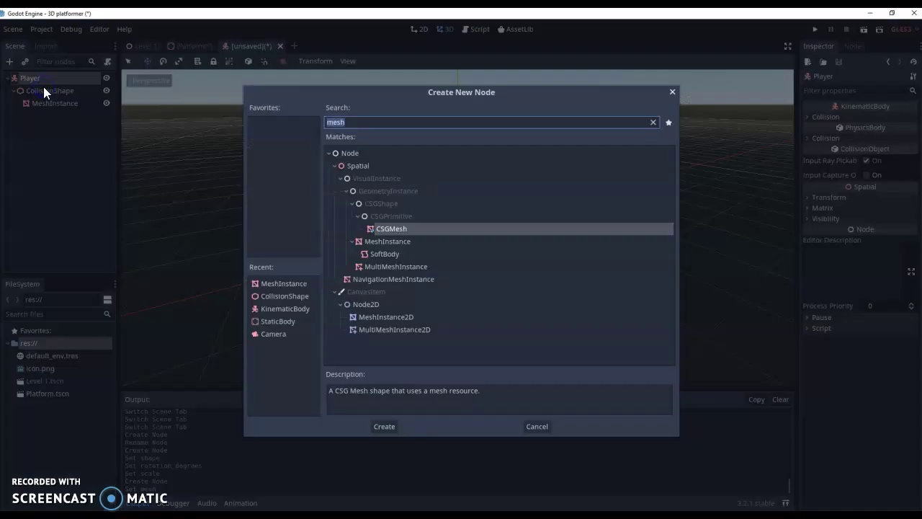
{"action": "double_click", "coordinate": [386, 241]}
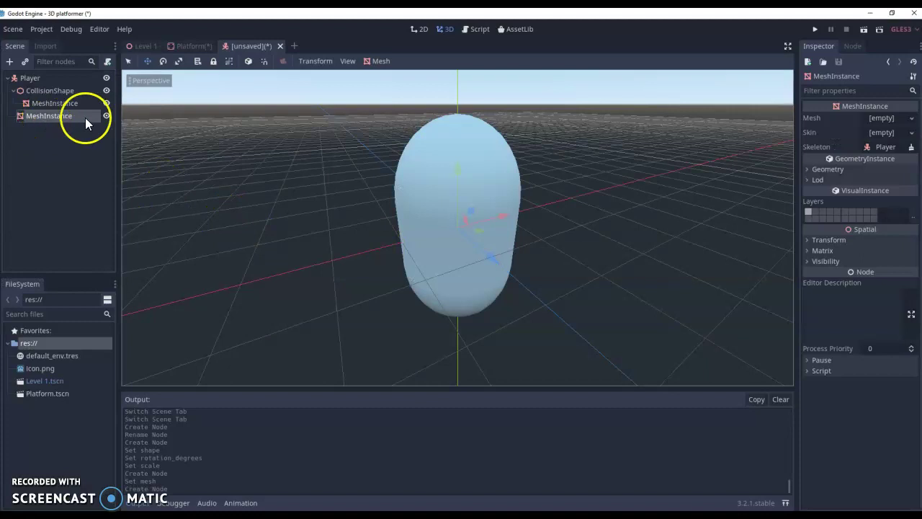
{"action": "left_click", "coordinate": [912, 118]}
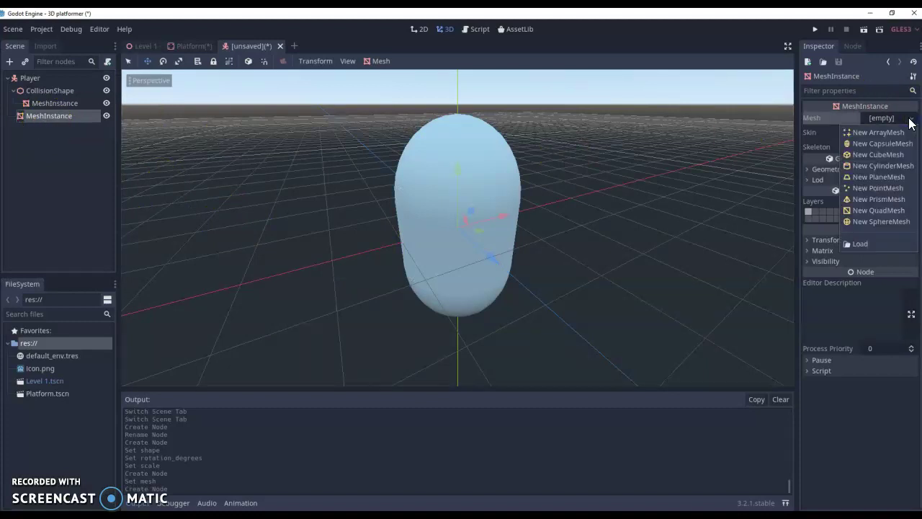
{"action": "left_click", "coordinate": [878, 154]}
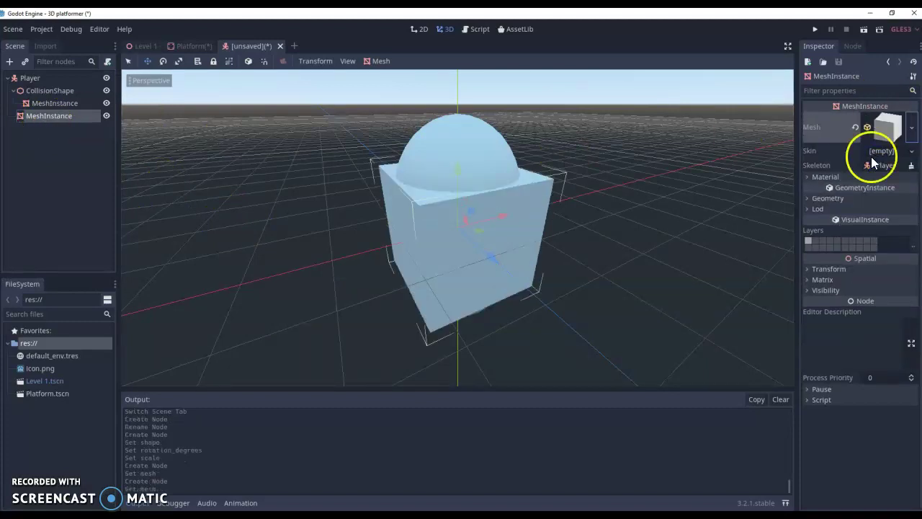
Step: Set the cube mesh's X and Y scale to 0.2
{"action": "left_click", "coordinate": [808, 269]}
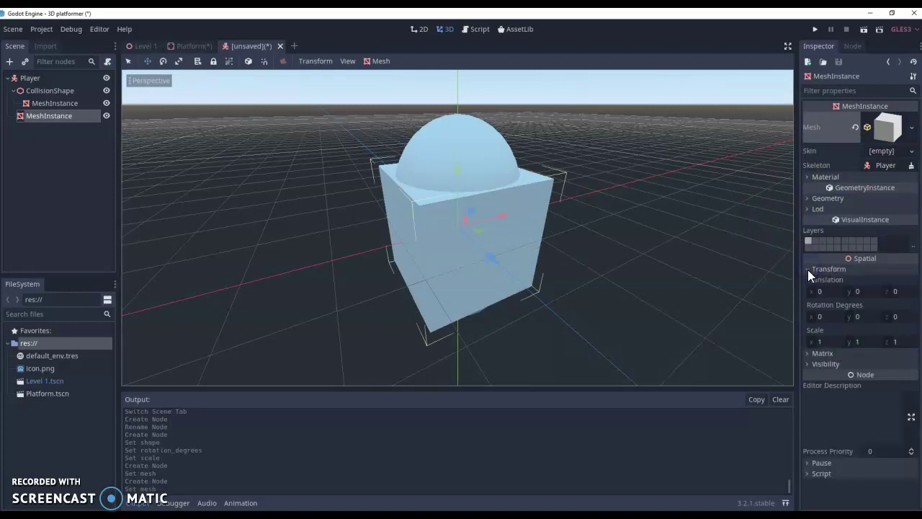
{"action": "left_click", "coordinate": [829, 336]}
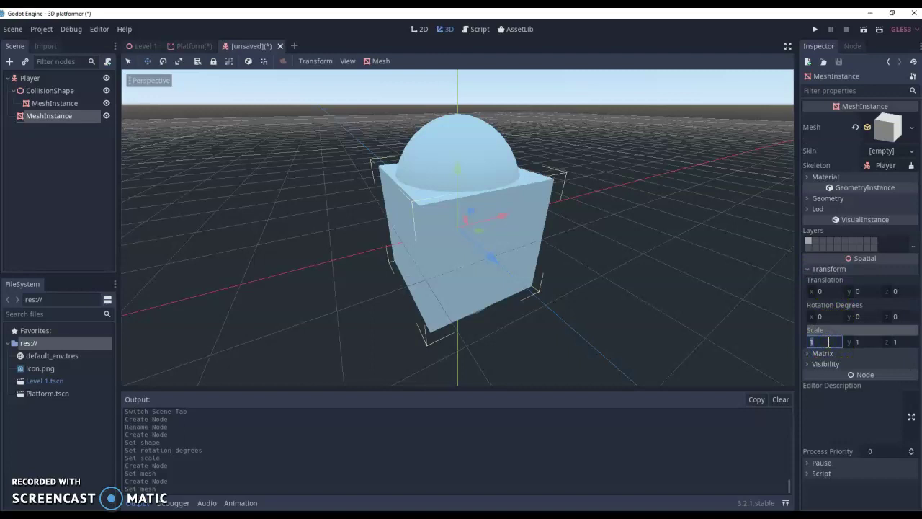
{"action": "type", "text": "0.2"}
{"action": "key", "text": "Return"}
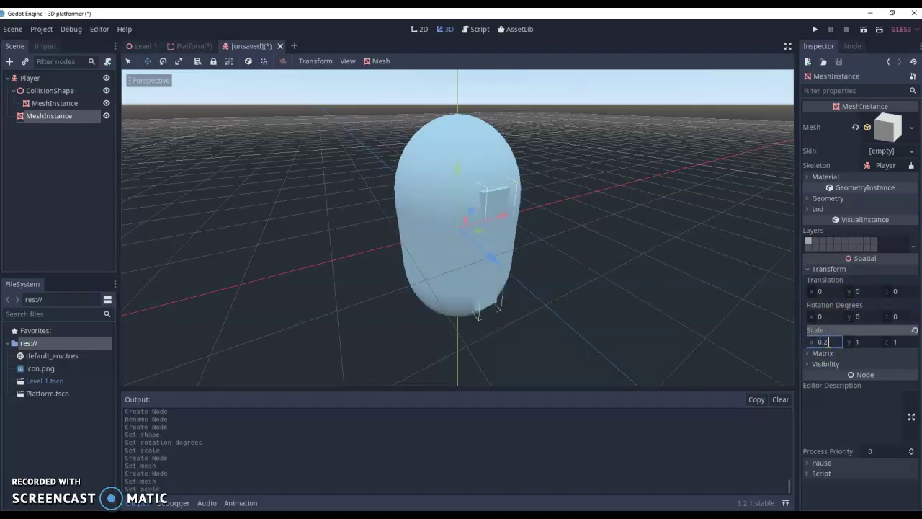
{"action": "left_click", "coordinate": [859, 340]}
{"action": "type", "text": "0"}
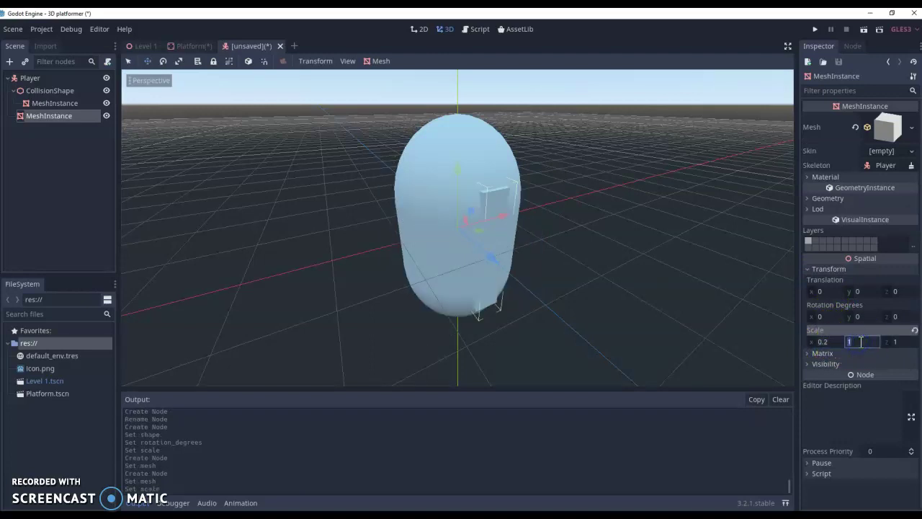
{"action": "type", "text": ".2"}
{"action": "key", "text": "Return"}
Step: Drag the thin box forward, up and sideways so it juts from the capsule's front
{"action": "left_click", "coordinate": [590, 290]}
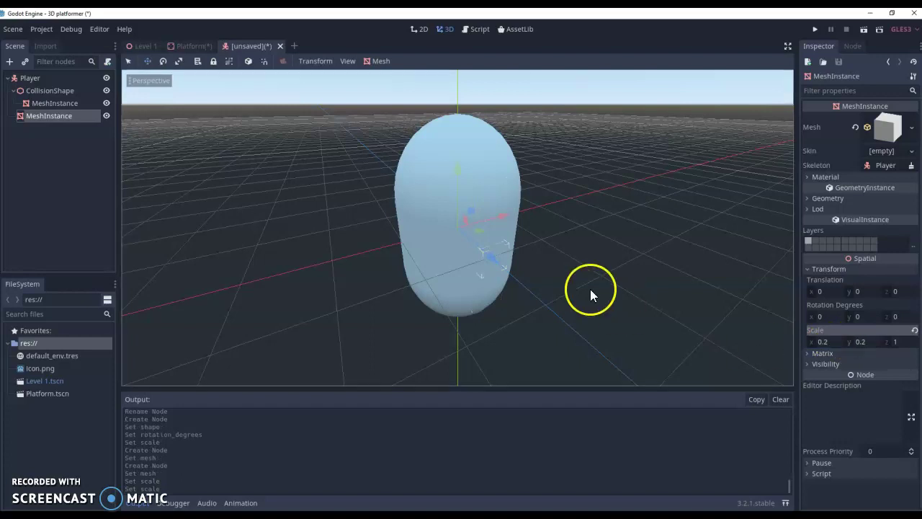
{"action": "left_click_drag", "start_coordinate": [493, 261], "coordinate": [518, 289]}
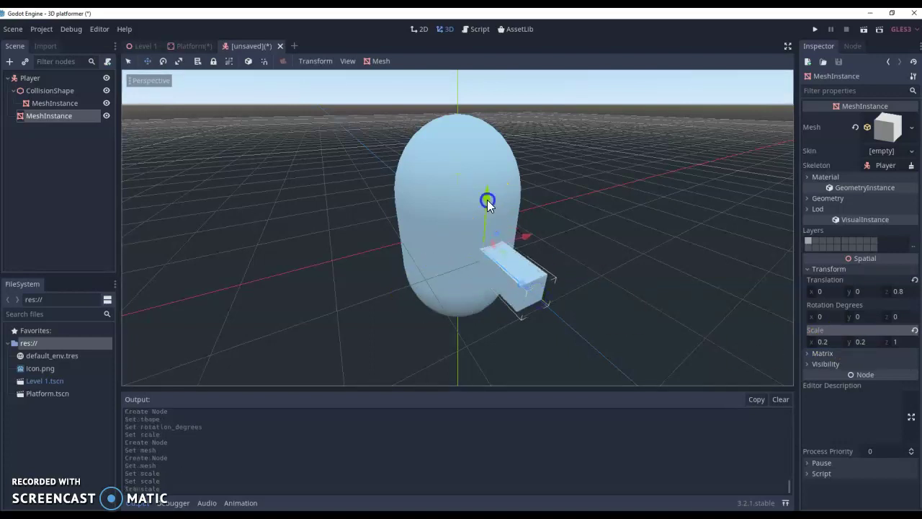
{"action": "left_click_drag", "start_coordinate": [488, 206], "coordinate": [492, 170]}
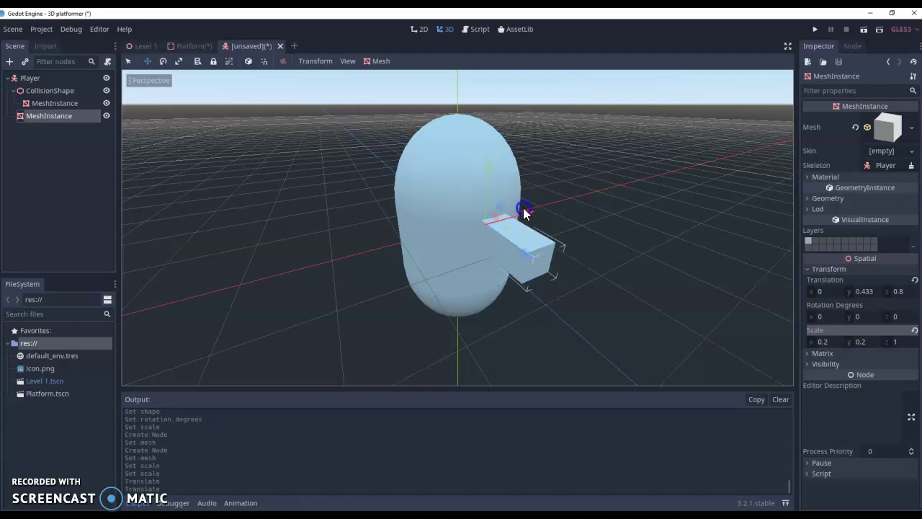
{"action": "left_click_drag", "start_coordinate": [523, 212], "coordinate": [485, 218]}
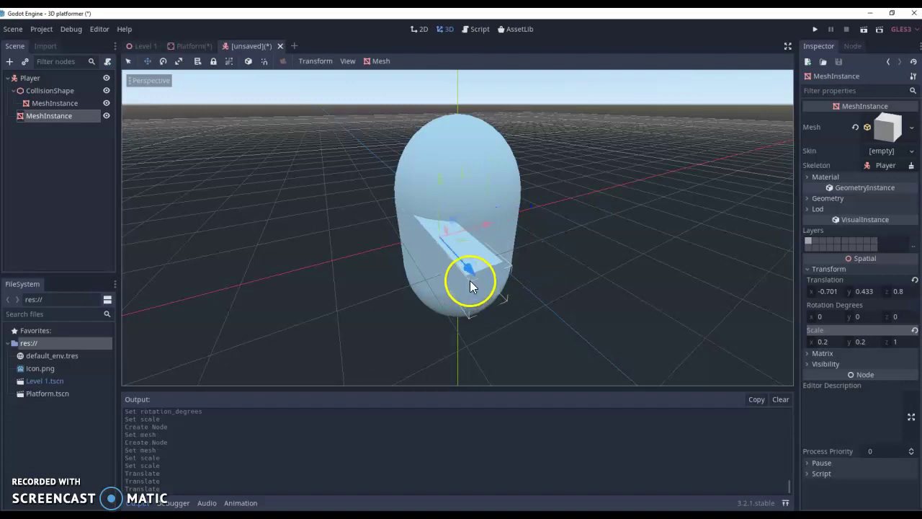
{"action": "left_click_drag", "start_coordinate": [472, 284], "coordinate": [502, 313]}
Step: Set the box's Z scale to 0.6 and slide it slightly back toward the capsule
{"action": "left_click", "coordinate": [899, 341]}
{"action": "type", "text": "0.2"}
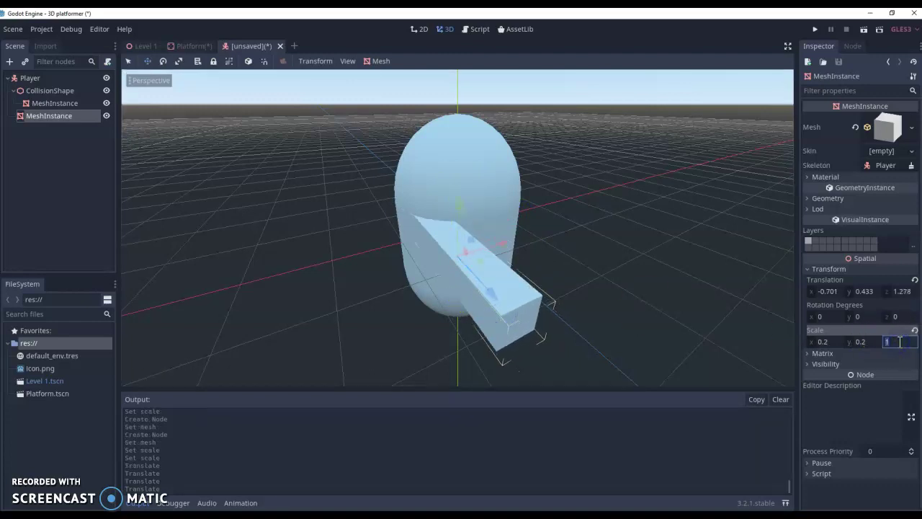
{"action": "key", "text": "Return"}
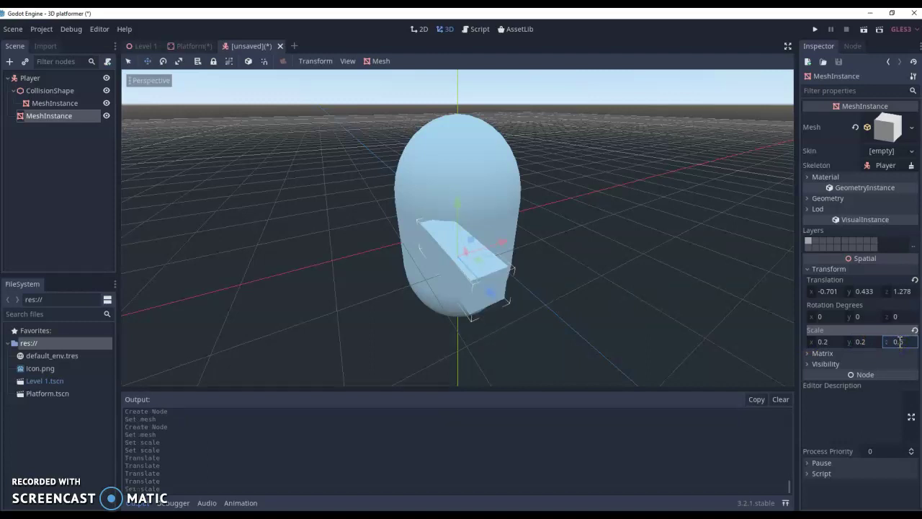
{"action": "left_click", "coordinate": [487, 305]}
{"action": "left_click_drag", "start_coordinate": [487, 298], "coordinate": [472, 280]}
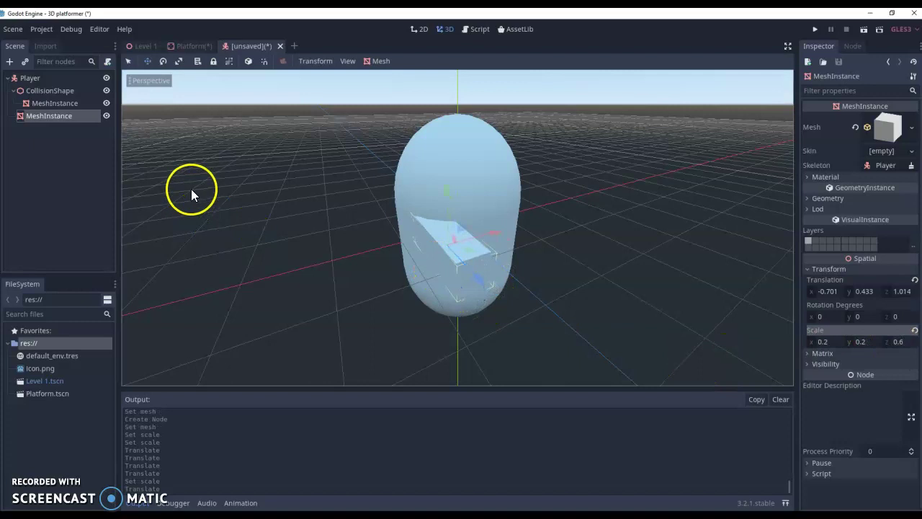
{"action": "left_click", "coordinate": [128, 61]}
{"action": "right_click_drag", "start_coordinate": [312, 191], "coordinate": [462, 267]}
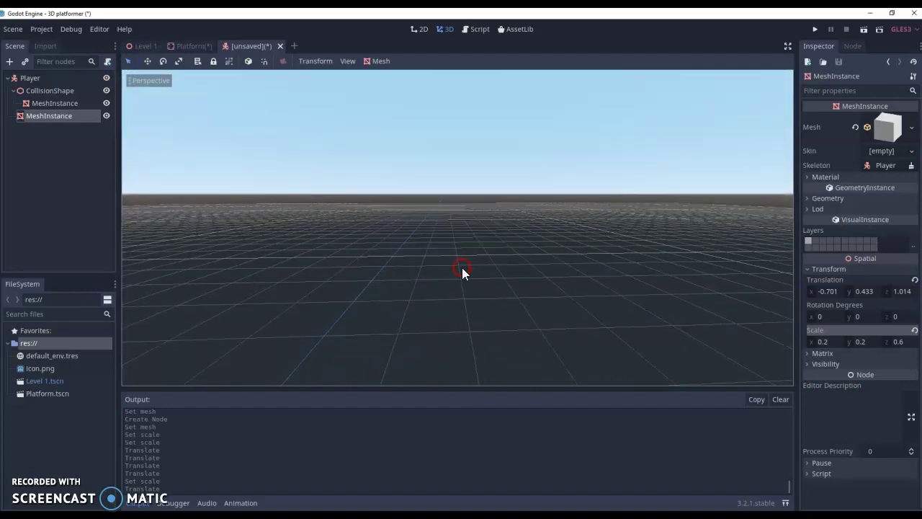
{"action": "left_click", "coordinate": [420, 333]}
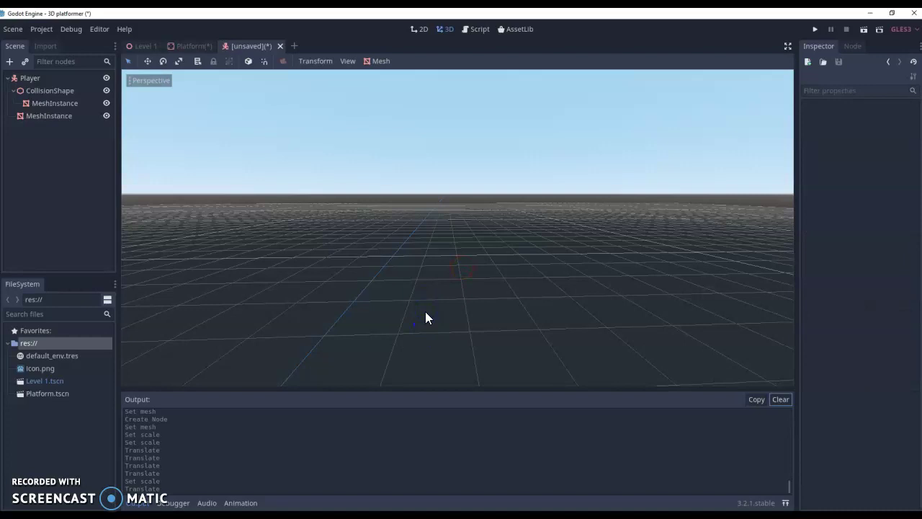
{"action": "right_click_drag", "start_coordinate": [425, 317], "coordinate": [463, 268]}
{"action": "key", "text": "s"}
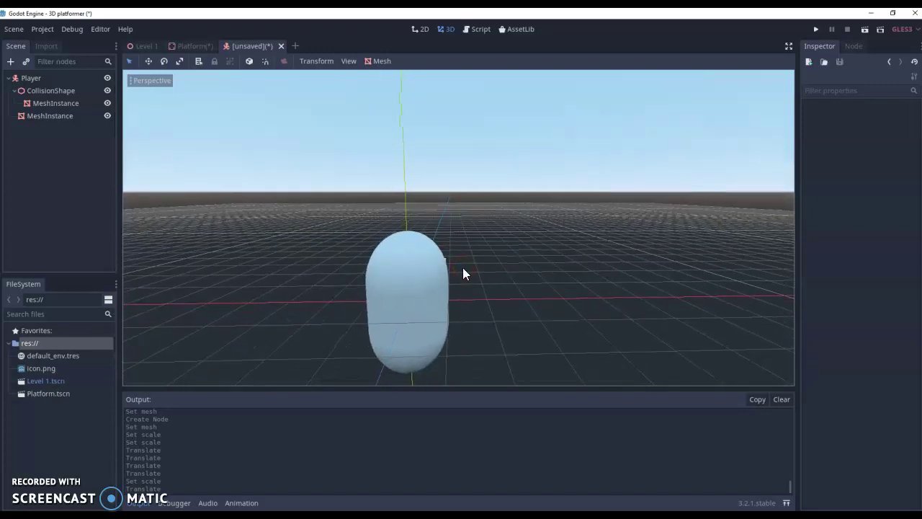
Step: Add a Spatial child under Player and rename it Pivot
{"action": "right_click", "coordinate": [27, 79]}
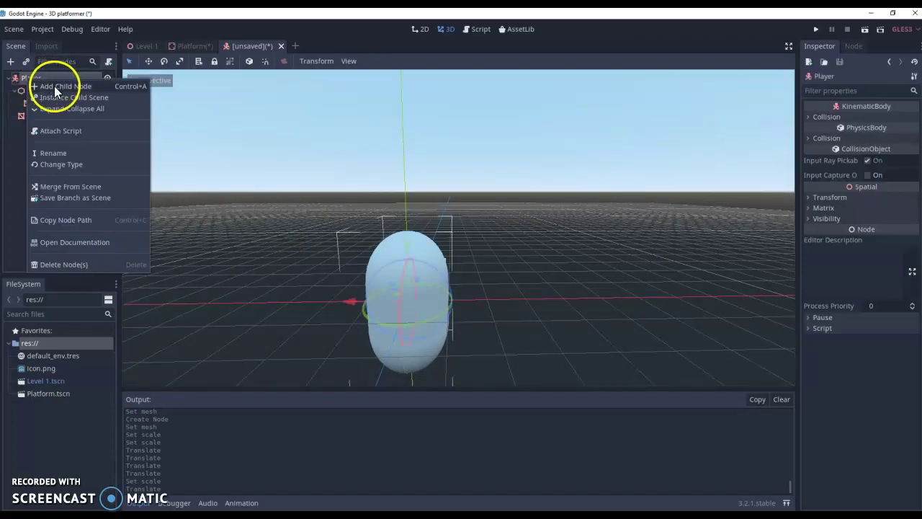
{"action": "left_click", "coordinate": [56, 86]}
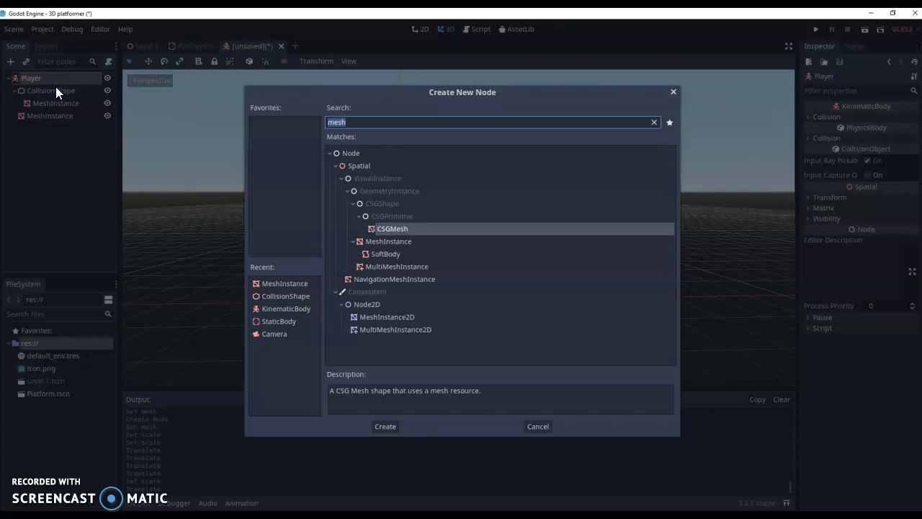
{"action": "type", "text": "spa"}
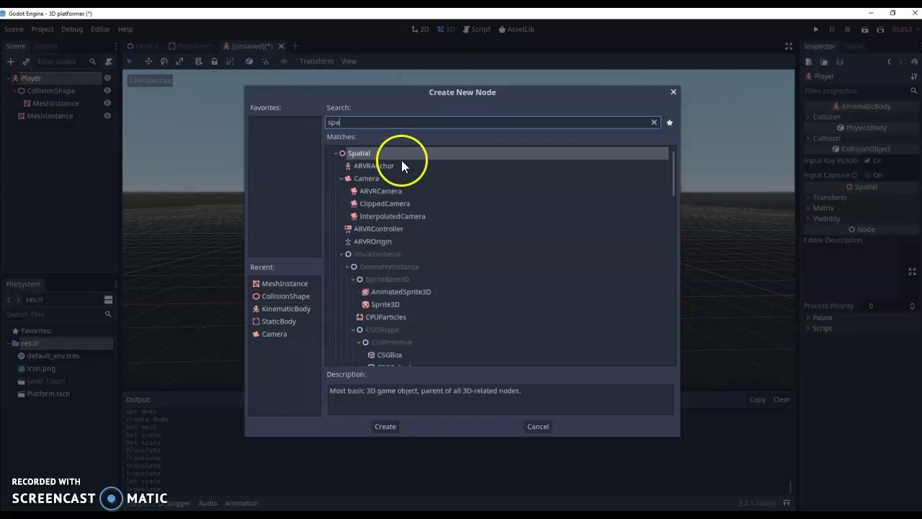
{"action": "left_click", "coordinate": [389, 155]}
{"action": "left_click", "coordinate": [385, 426]}
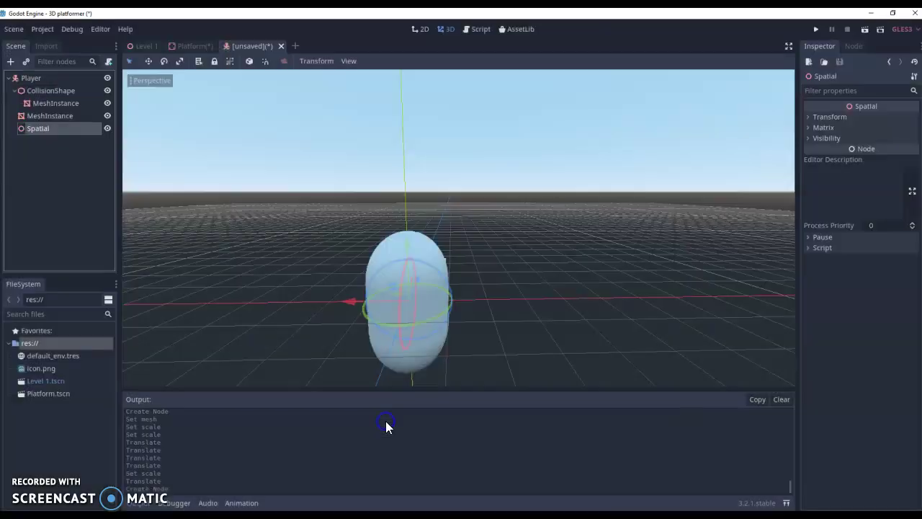
{"action": "right_click", "coordinate": [55, 131]}
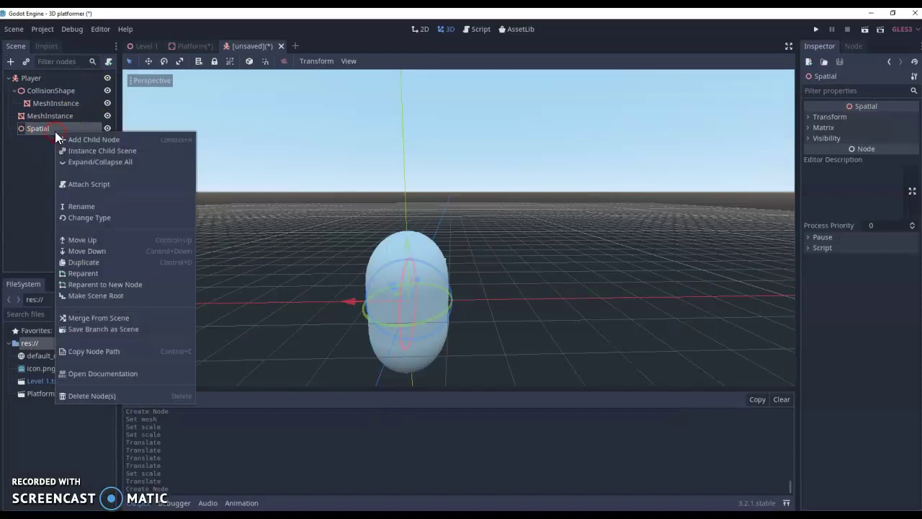
{"action": "left_click", "coordinate": [89, 205]}
{"action": "type", "text": "Pivot"}
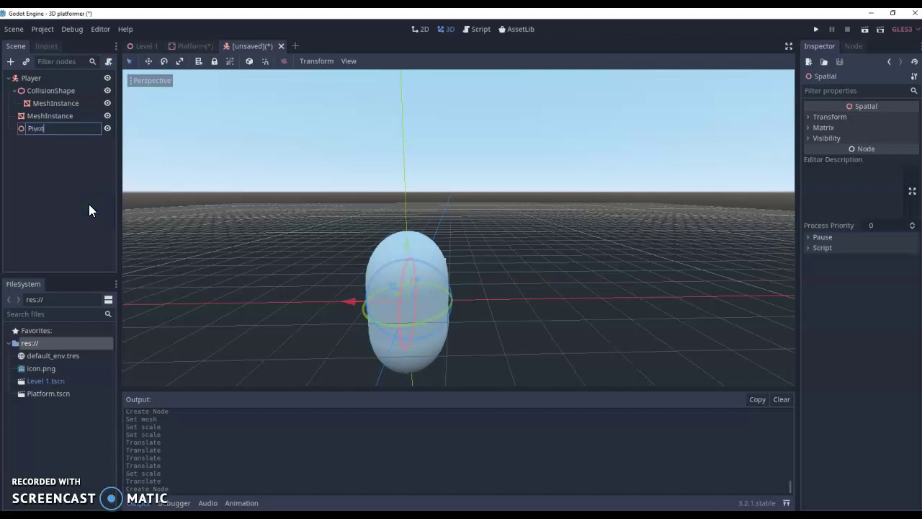
{"action": "key", "text": "Return"}
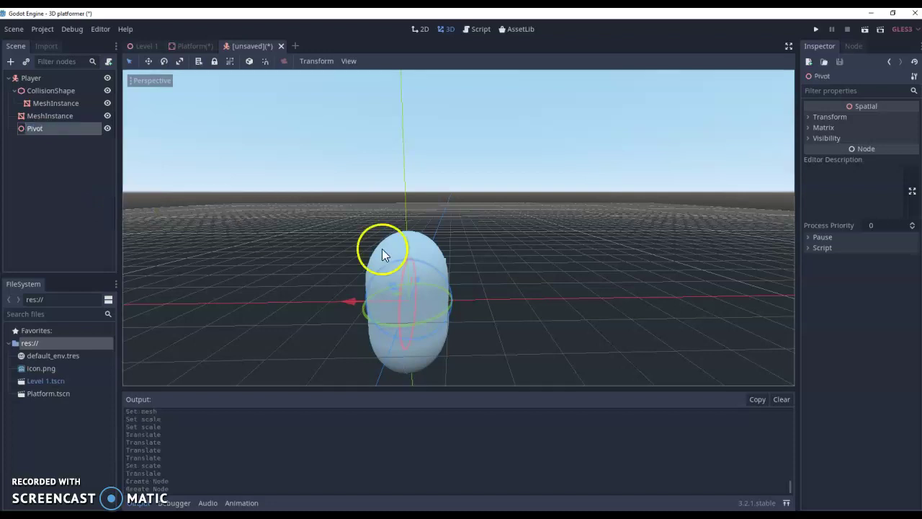
Step: Move the Pivot up to about 1.26 on y near the capsule's top
{"action": "left_click_drag", "start_coordinate": [420, 278], "coordinate": [420, 296]}
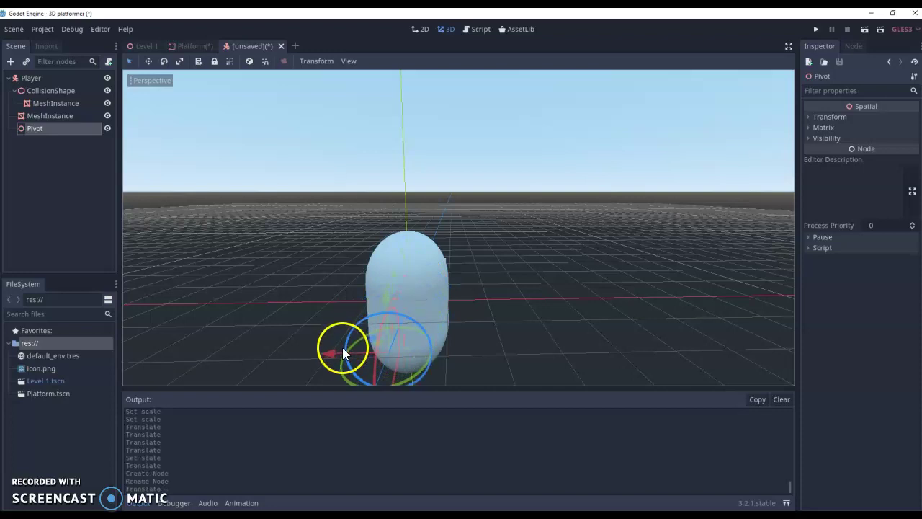
{"action": "left_click_drag", "start_coordinate": [338, 351], "coordinate": [371, 348]}
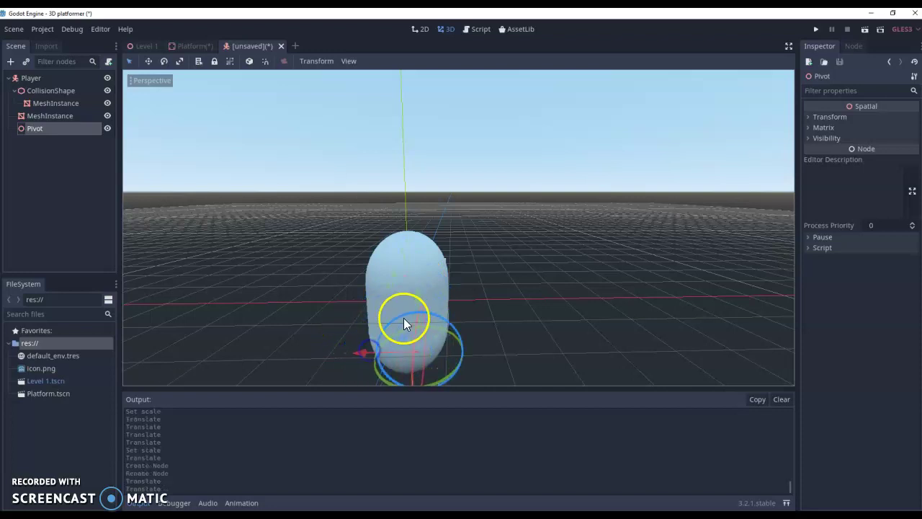
{"action": "left_click_drag", "start_coordinate": [422, 294], "coordinate": [416, 192]}
{"action": "left_click_drag", "start_coordinate": [360, 252], "coordinate": [385, 254]}
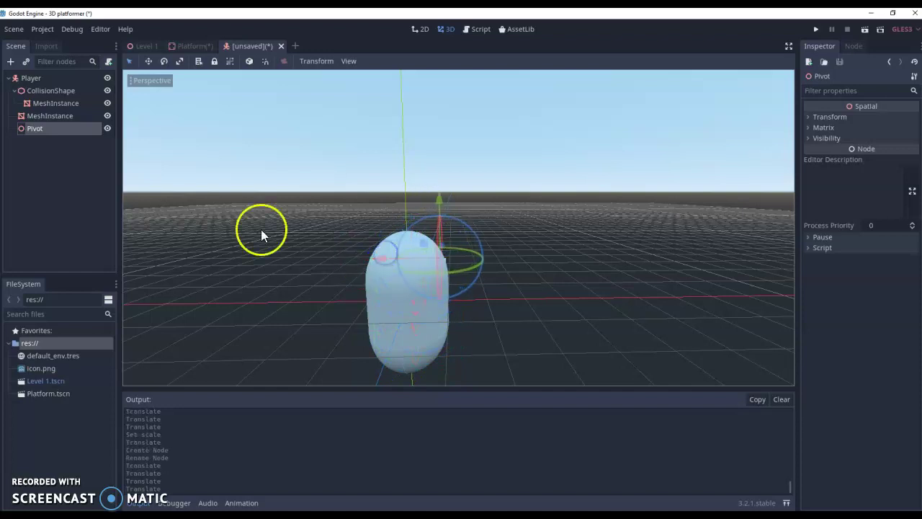
Step: Add a Camera under Pivot and preview its view
{"action": "right_click", "coordinate": [33, 130]}
{"action": "left_click", "coordinate": [54, 139]}
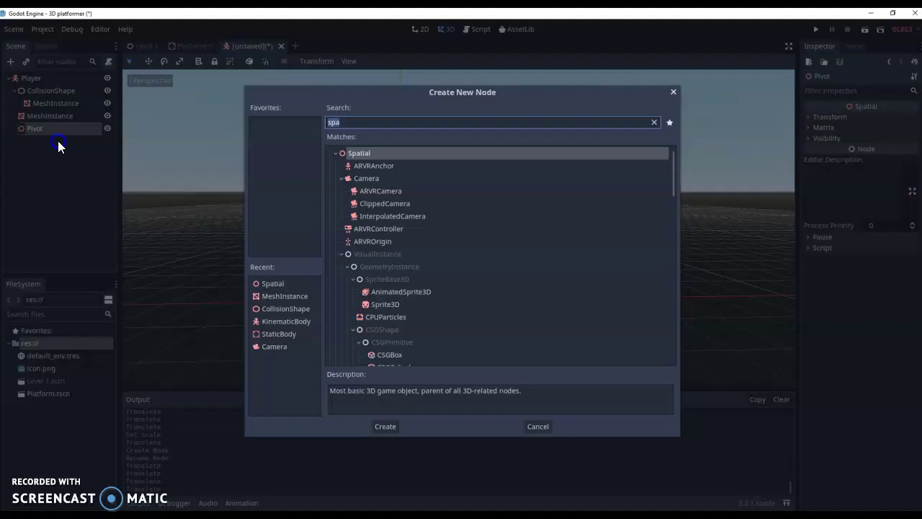
{"action": "type", "text": "camer"}
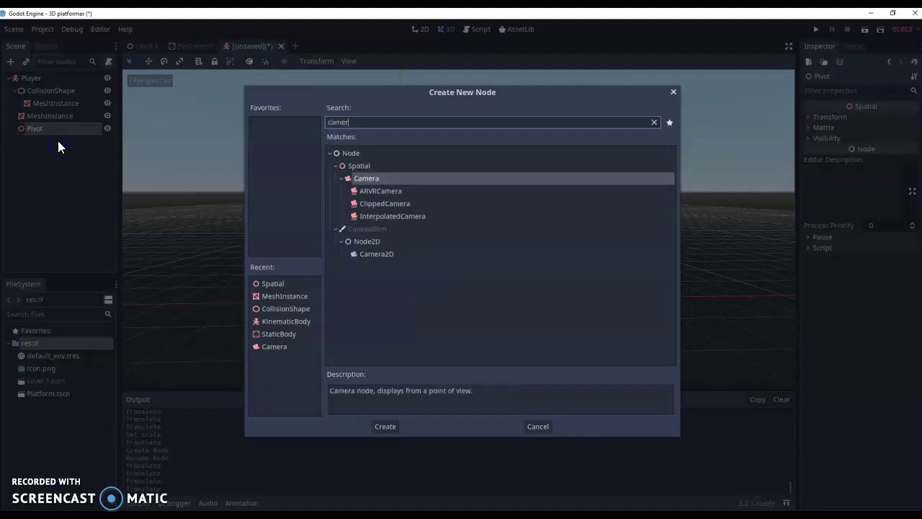
{"action": "left_click", "coordinate": [376, 188]}
{"action": "double_click", "coordinate": [374, 178]}
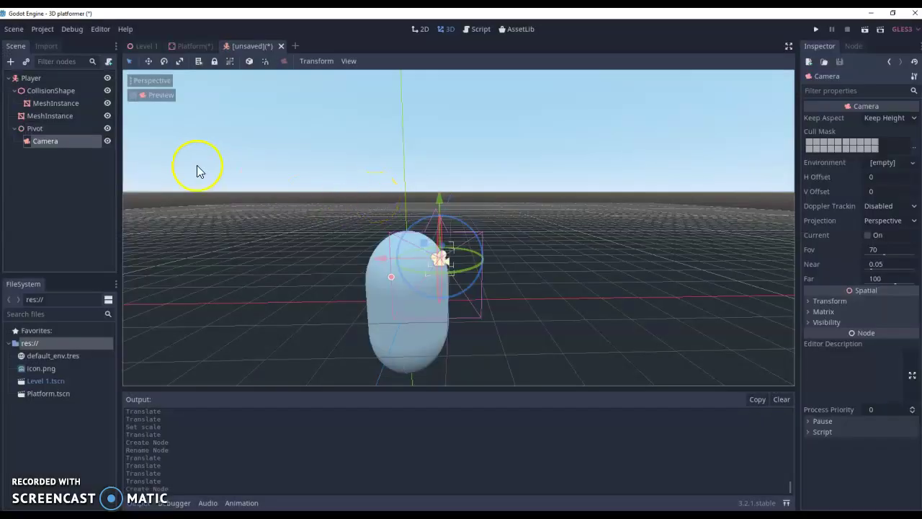
{"action": "left_click", "coordinate": [146, 96]}
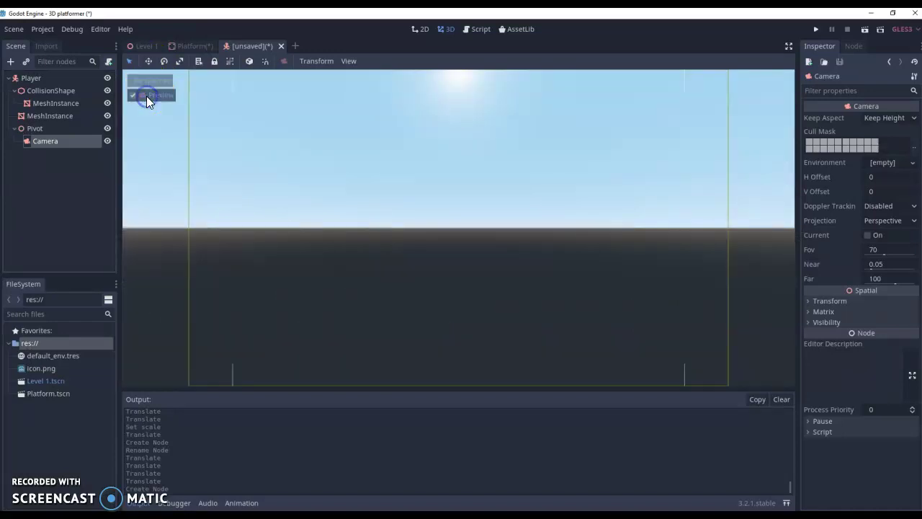
{"action": "left_click", "coordinate": [146, 96]}
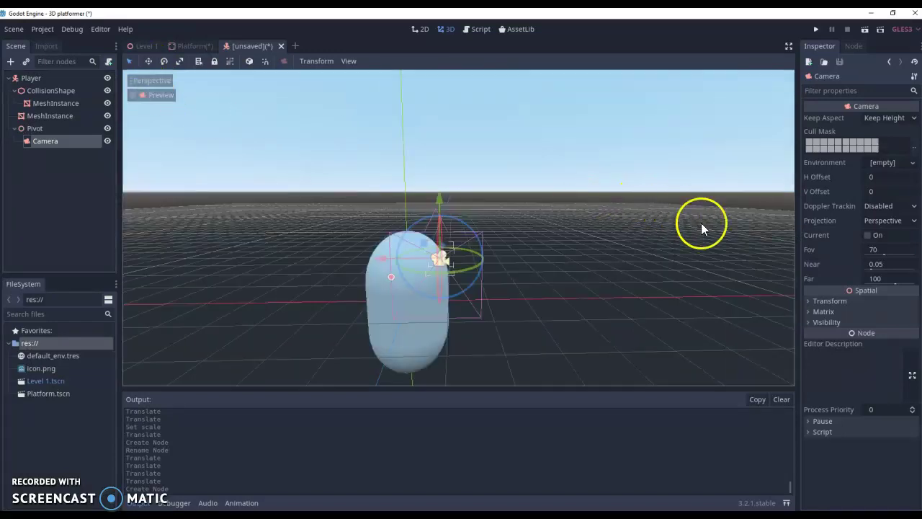
Step: Set the camera's Y rotation to 180 degrees and preview the result
{"action": "left_click", "coordinate": [809, 301]}
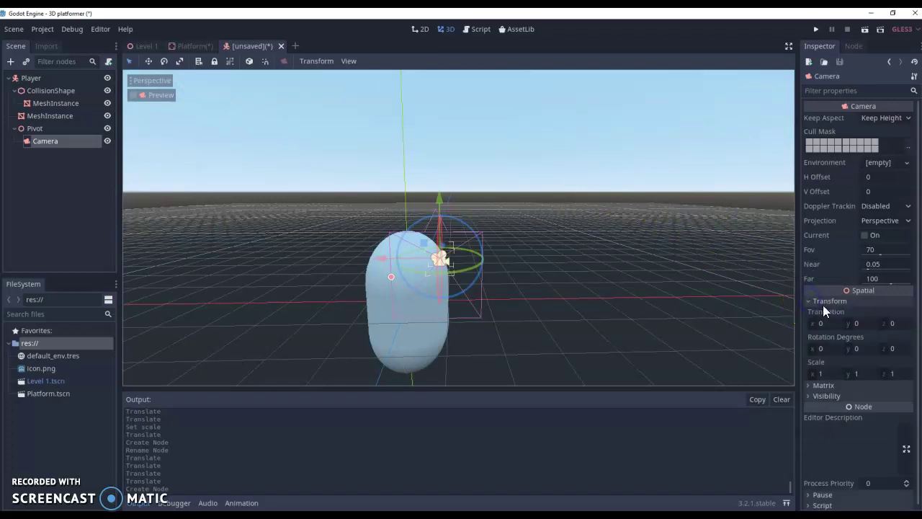
{"action": "left_click", "coordinate": [858, 350]}
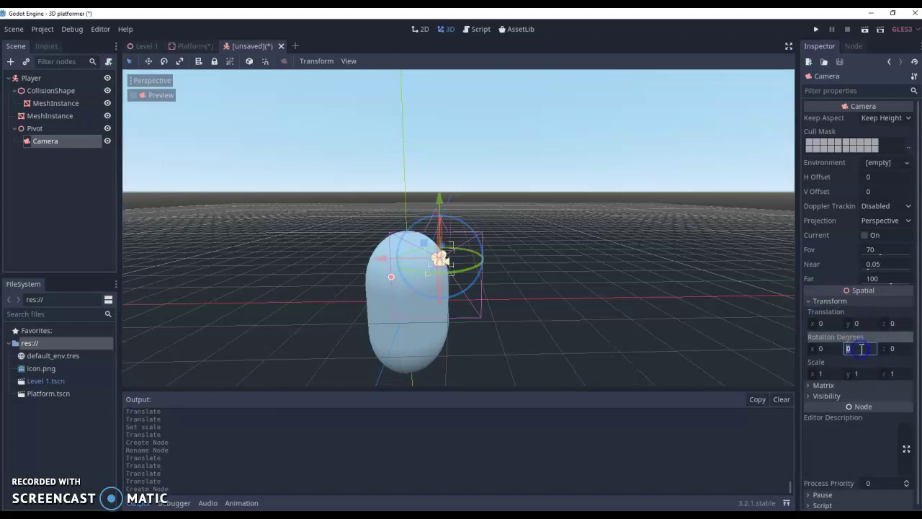
{"action": "type", "text": "180"}
{"action": "key", "text": "Return"}
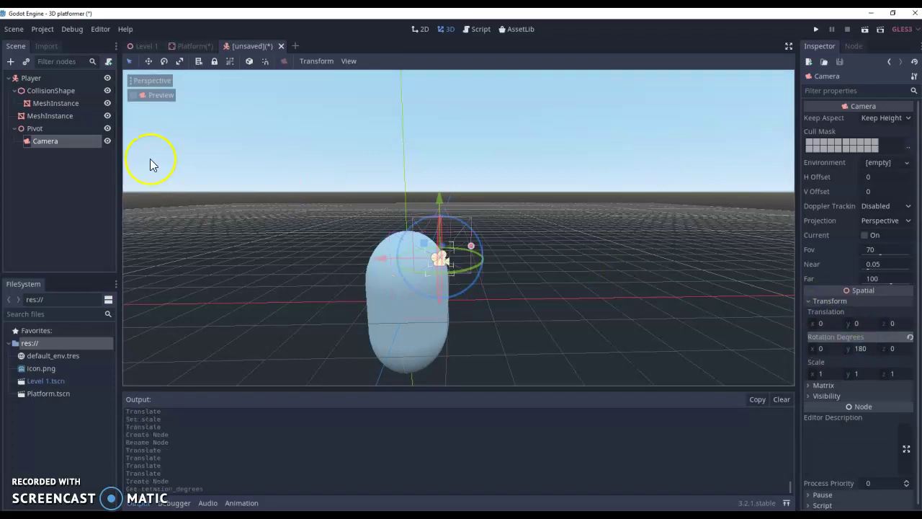
{"action": "left_click", "coordinate": [135, 94]}
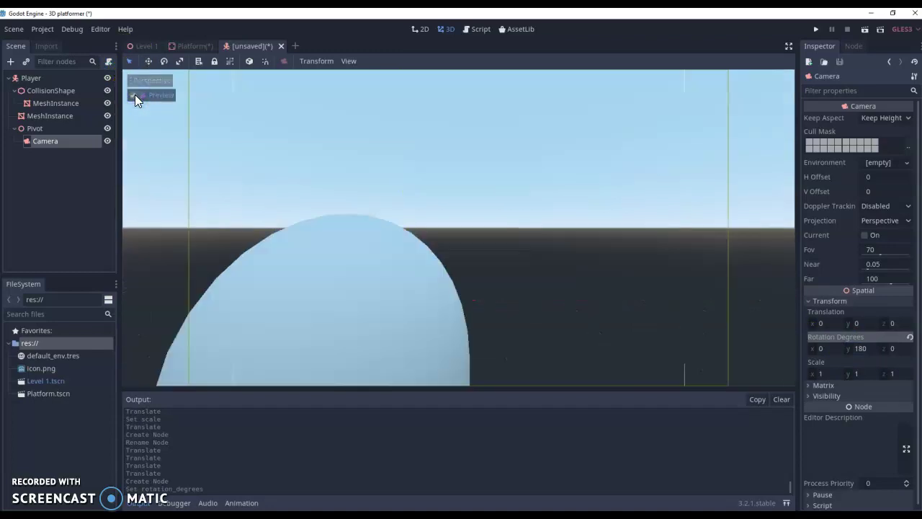
{"action": "left_click", "coordinate": [135, 96]}
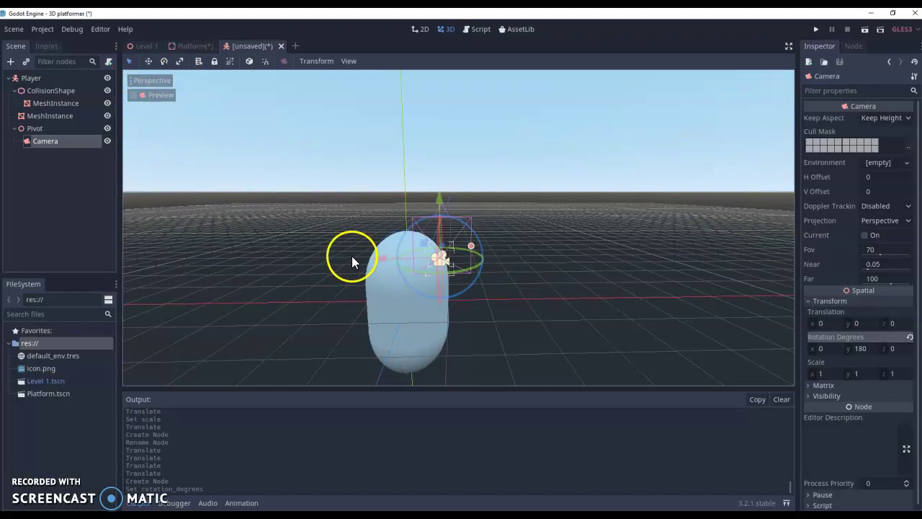
Step: Tilt the camera downward about -12° on x with the Rotate tool
{"action": "left_click", "coordinate": [164, 61]}
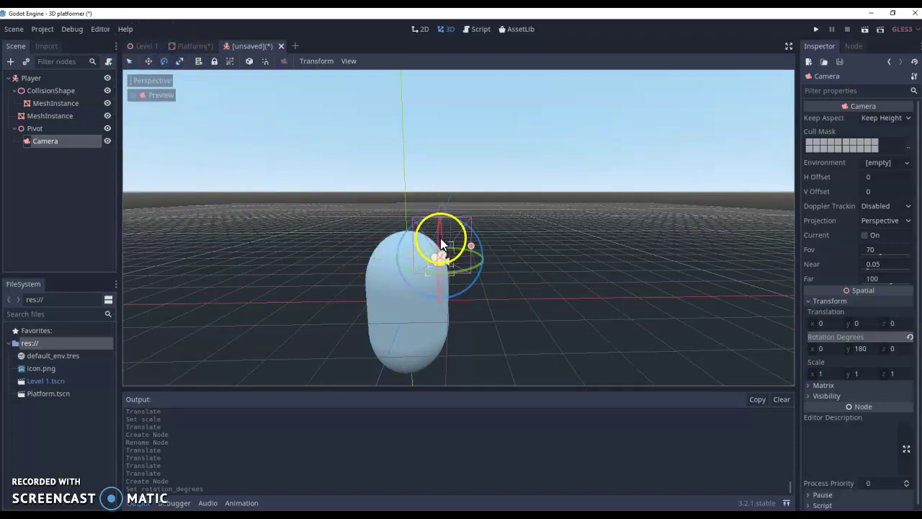
{"action": "left_click_drag", "start_coordinate": [440, 237], "coordinate": [442, 239]}
{"action": "left_click_drag", "start_coordinate": [437, 287], "coordinate": [440, 258]}
Step: Raise the camera to 0.342 on y, checking its view in Preview
{"action": "left_click", "coordinate": [146, 62]}
{"action": "left_click", "coordinate": [135, 95]}
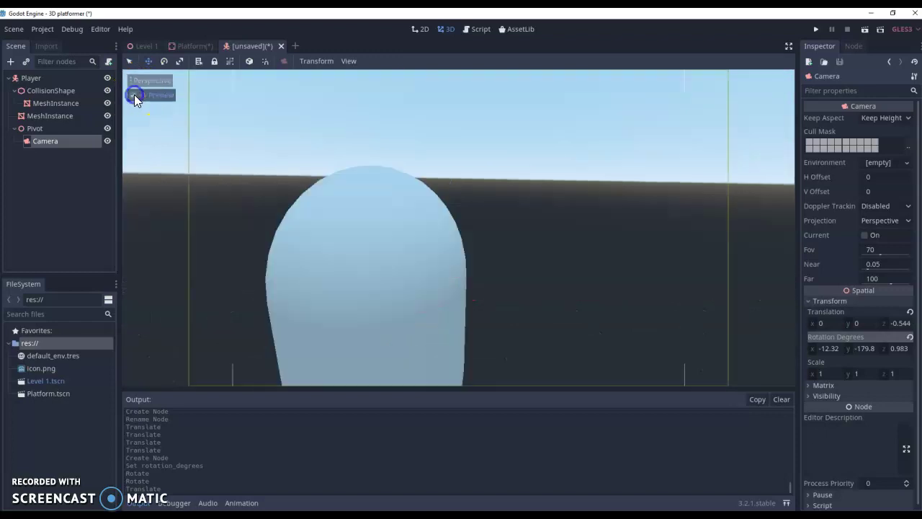
{"action": "left_click", "coordinate": [134, 95]}
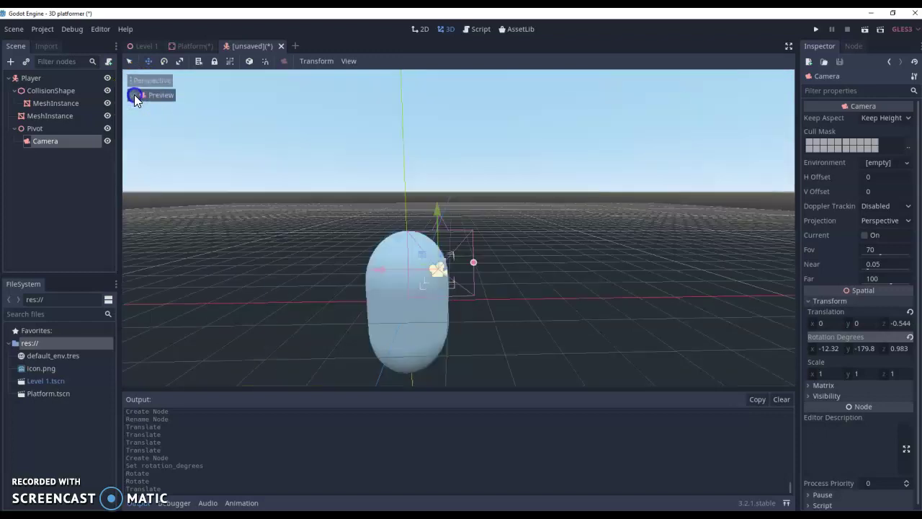
{"action": "left_click_drag", "start_coordinate": [432, 210], "coordinate": [432, 181]}
{"action": "left_click", "coordinate": [133, 94]}
{"action": "left_click", "coordinate": [133, 94]}
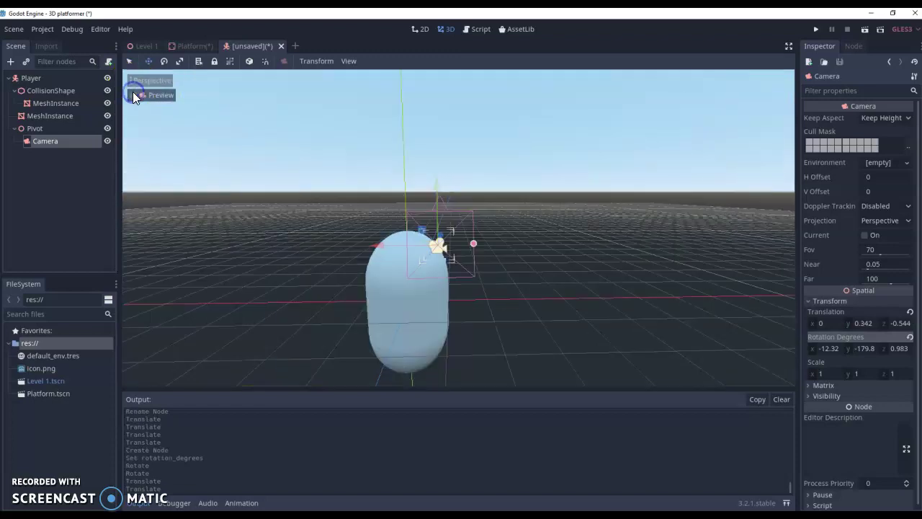
{"action": "left_click", "coordinate": [133, 94]}
{"action": "left_click", "coordinate": [134, 93]}
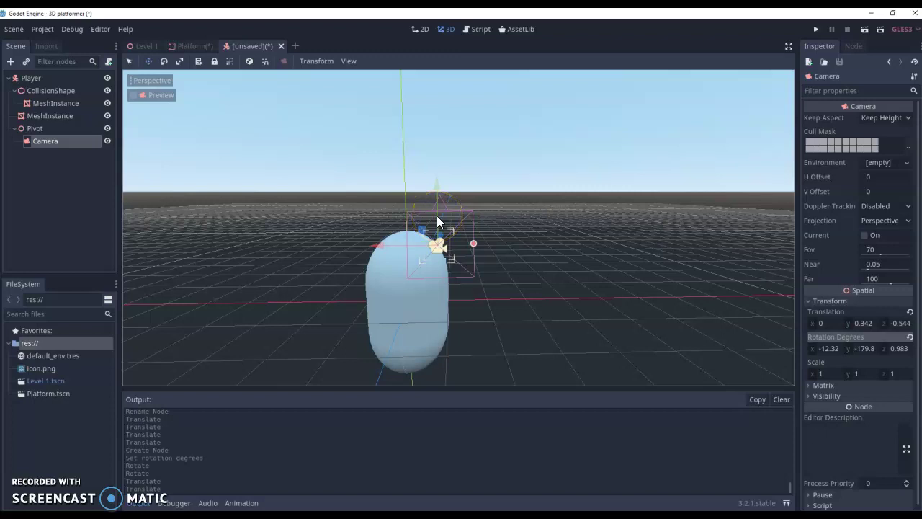
Step: Save the player scene as Player.tscn in res://
{"action": "left_click", "coordinate": [14, 30]}
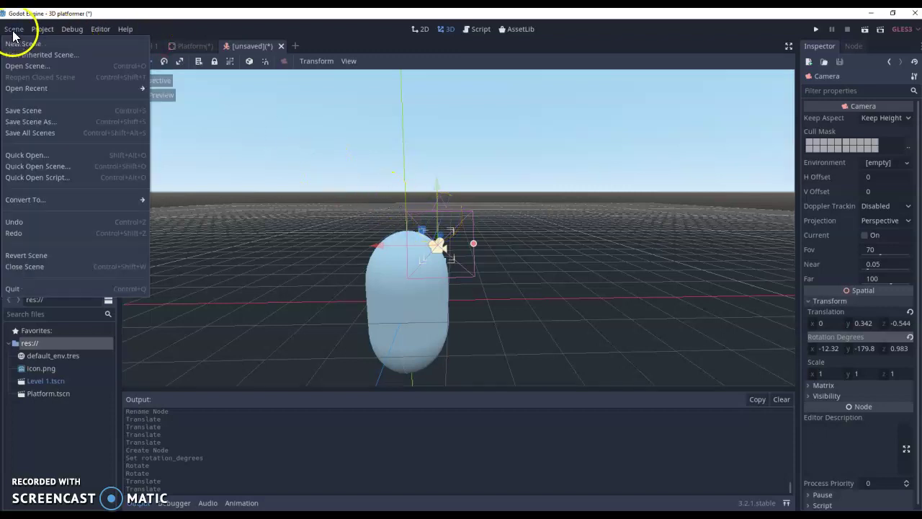
{"action": "left_click", "coordinate": [39, 111]}
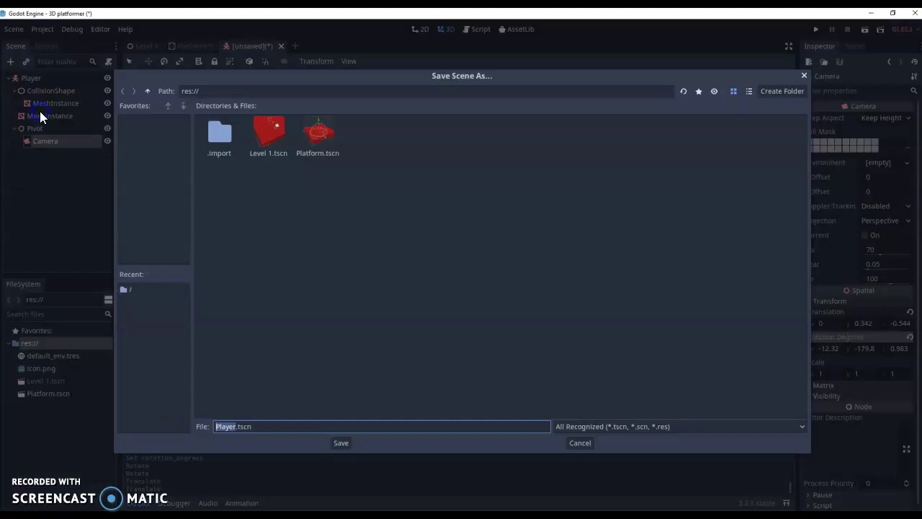
{"action": "left_click", "coordinate": [336, 445]}
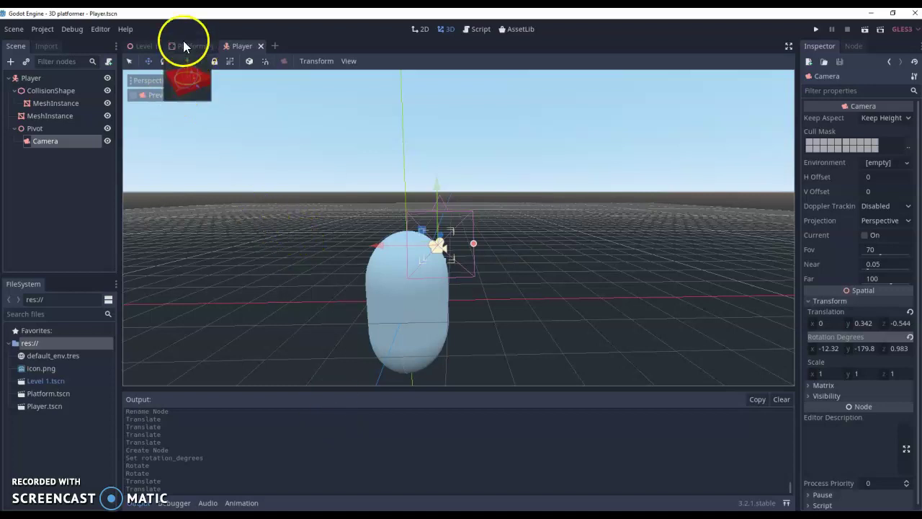
Step: Instance Player.tscn into the Level 1 scene, nested under the Platform node
{"action": "left_click", "coordinate": [149, 48]}
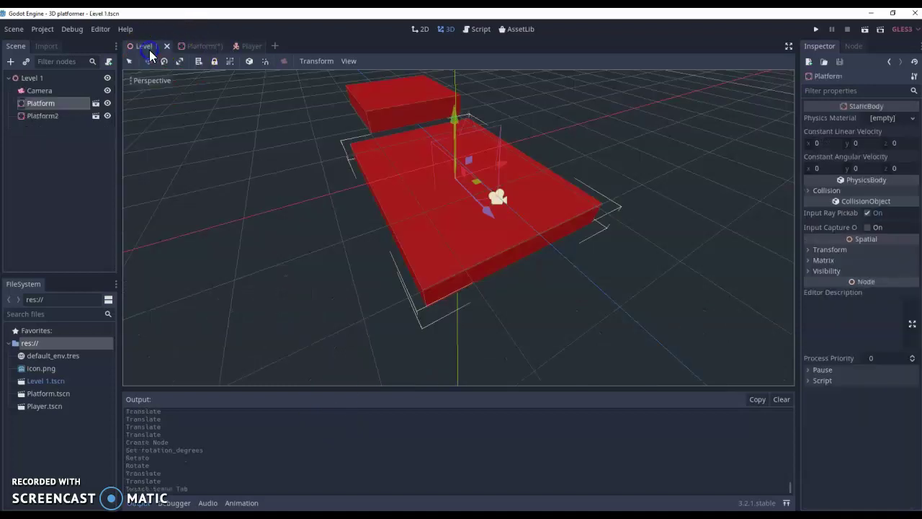
{"action": "left_click", "coordinate": [27, 62]}
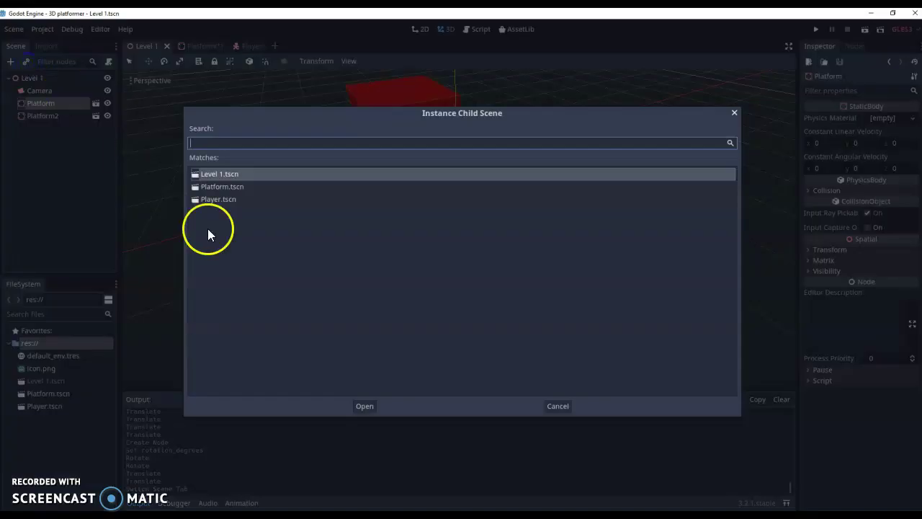
{"action": "double_click", "coordinate": [225, 201]}
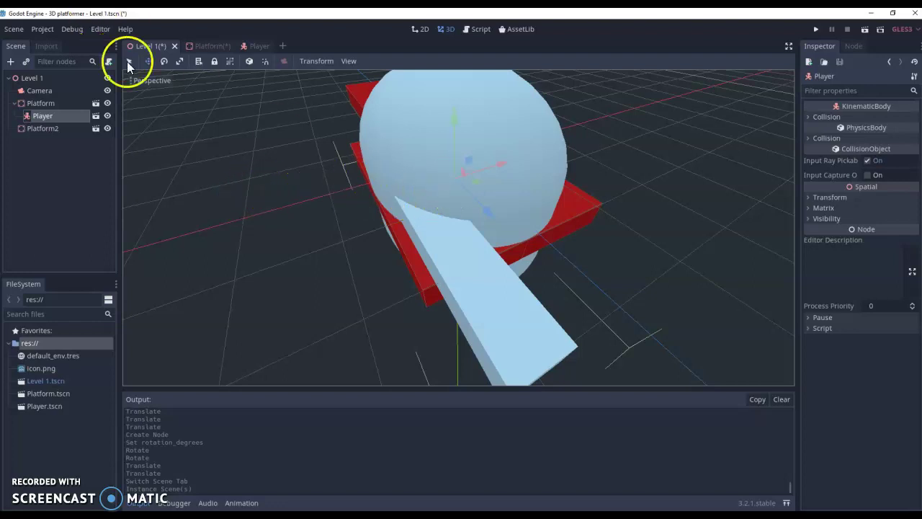
Step: Scale the Player instance to 0.2 on x, y and z, then raise it to about y 0.631 above the platform
{"action": "left_click", "coordinate": [817, 198]}
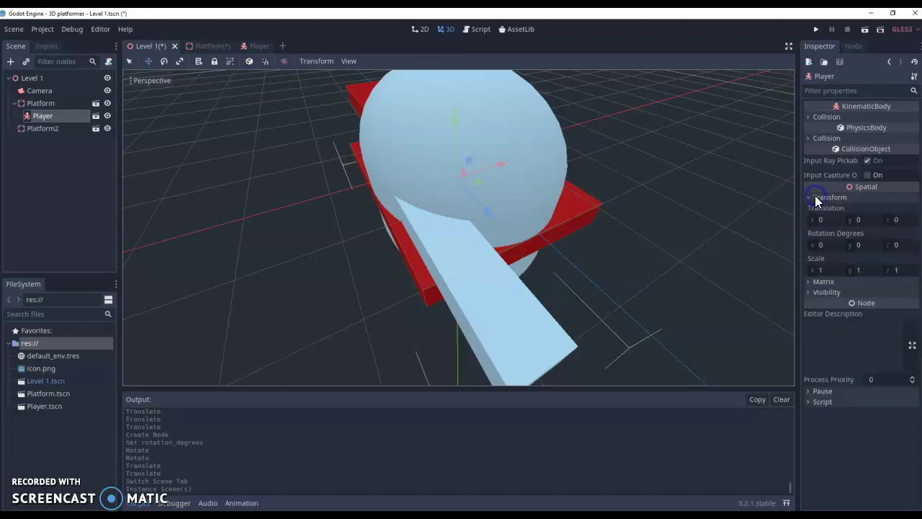
{"action": "left_click", "coordinate": [826, 272]}
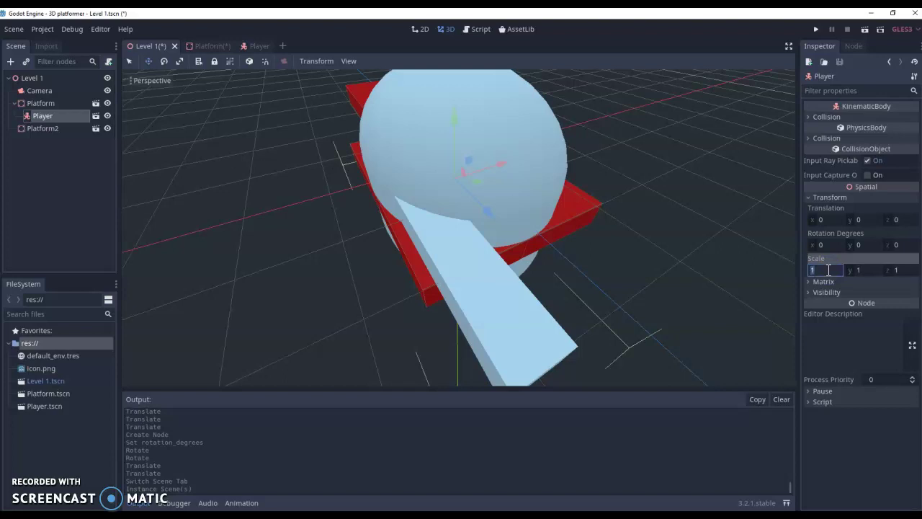
{"action": "type", "text": "2"}
{"action": "key", "text": "Return"}
{"action": "left_click", "coordinate": [832, 269]}
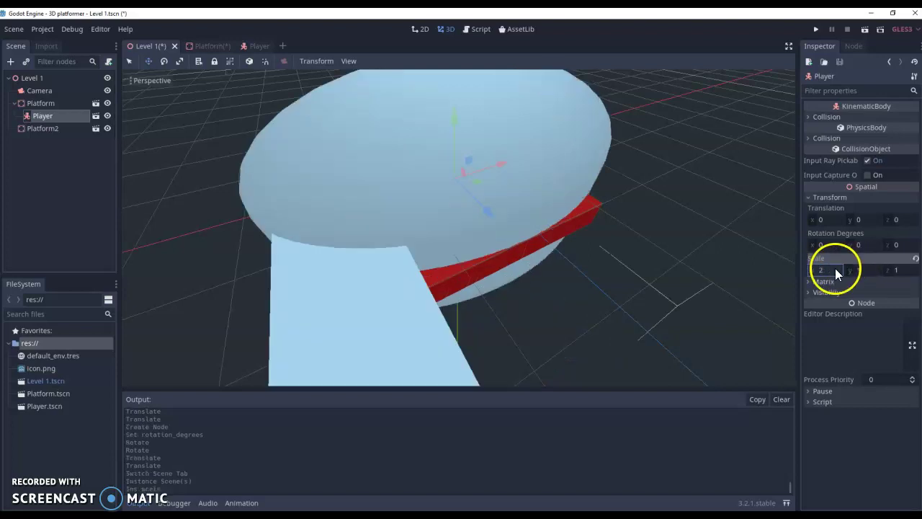
{"action": "key", "text": "BackSpace"}
{"action": "type", "text": "0.2"}
{"action": "key", "text": "Return"}
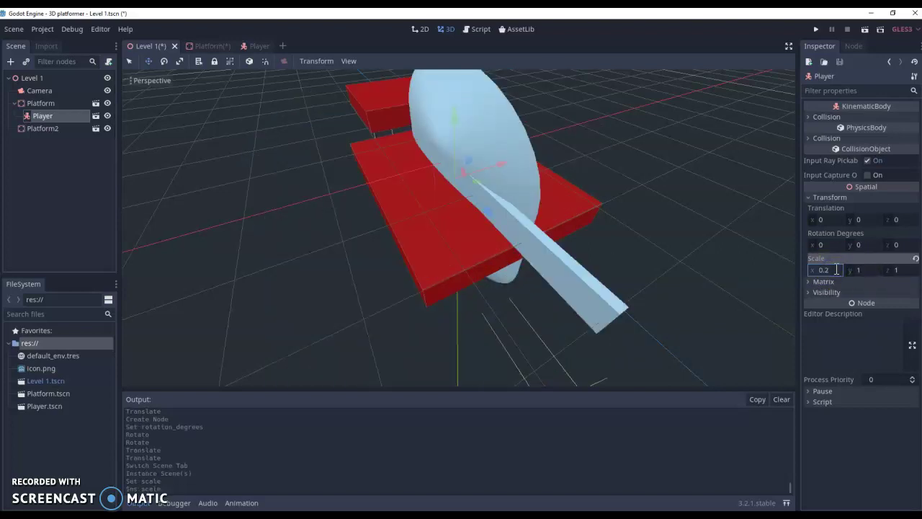
{"action": "left_click", "coordinate": [861, 268]}
{"action": "type", "text": "0"}
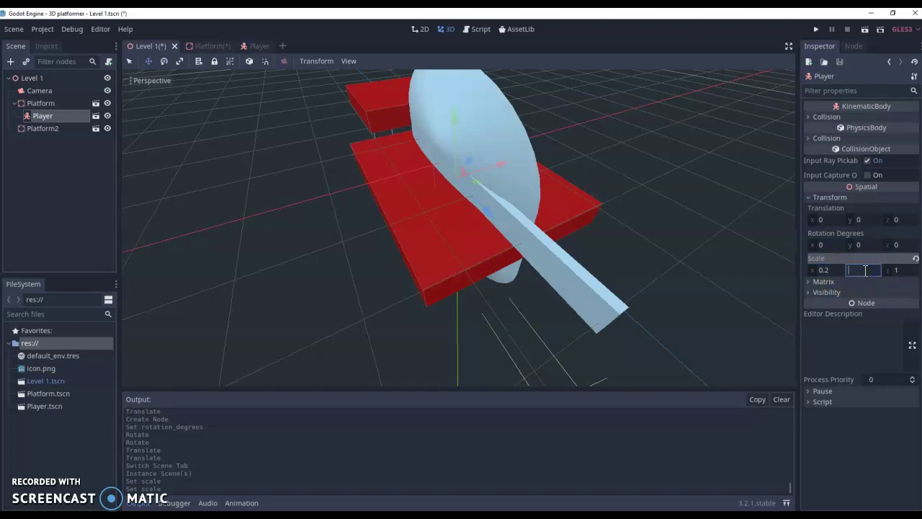
{"action": "type", "text": ".2"}
{"action": "key", "text": "Return"}
{"action": "left_click", "coordinate": [900, 270]}
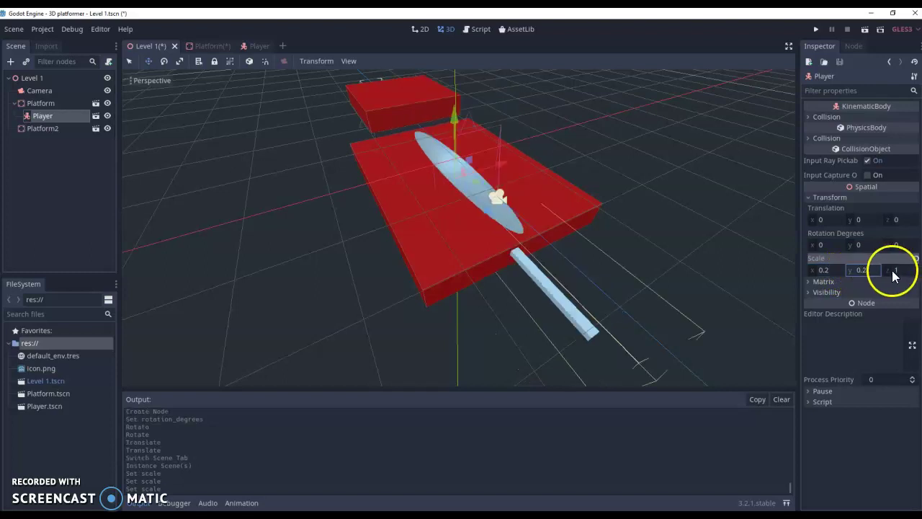
{"action": "type", "text": "0.2"}
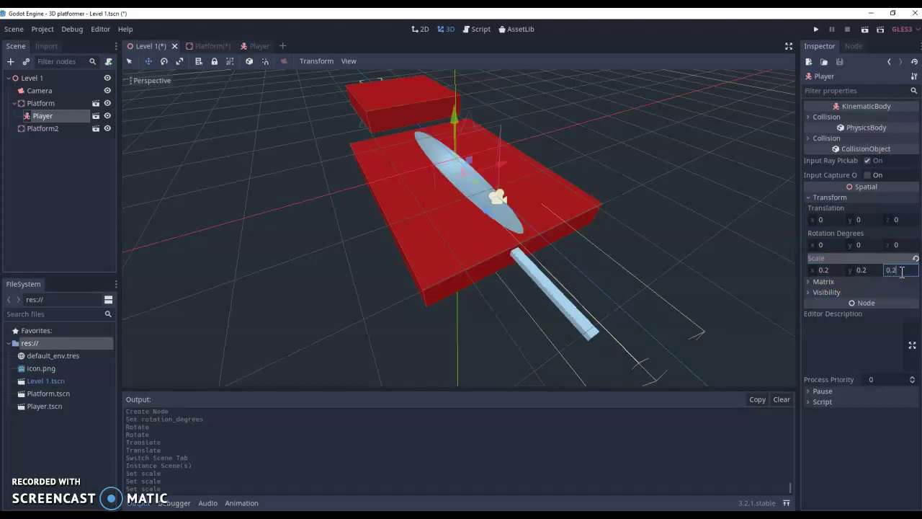
{"action": "key", "text": "Return"}
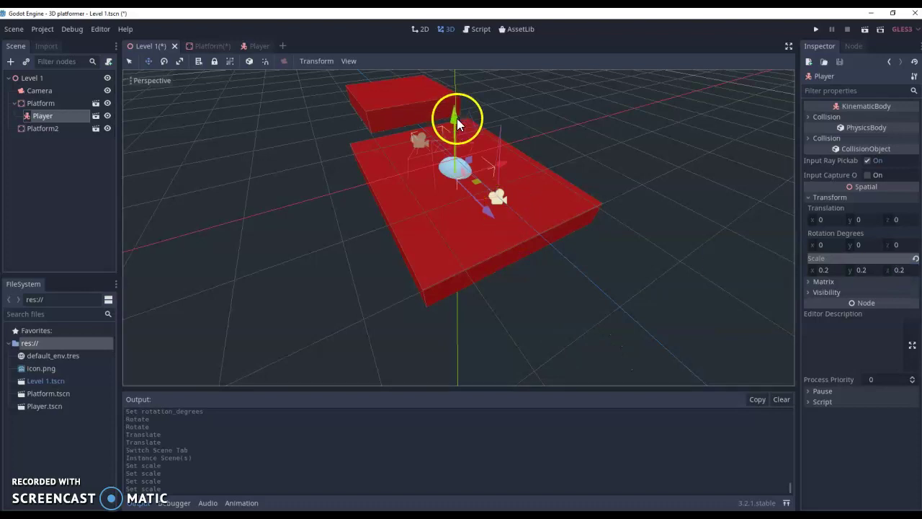
{"action": "left_click_drag", "start_coordinate": [456, 117], "coordinate": [456, 72]}
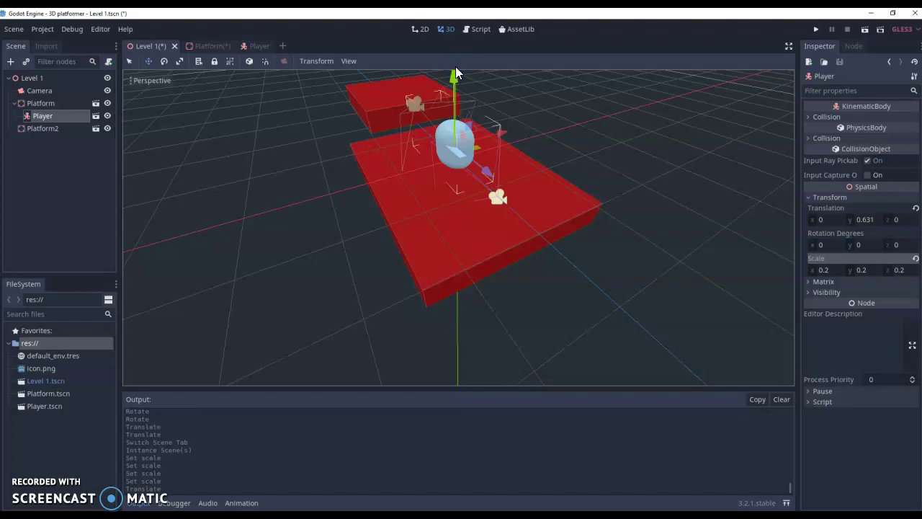
Step: Delete Level 1's standalone Camera node and run the game to view through the Player's camera
{"action": "left_click", "coordinate": [32, 94]}
{"action": "right_click", "coordinate": [33, 92]}
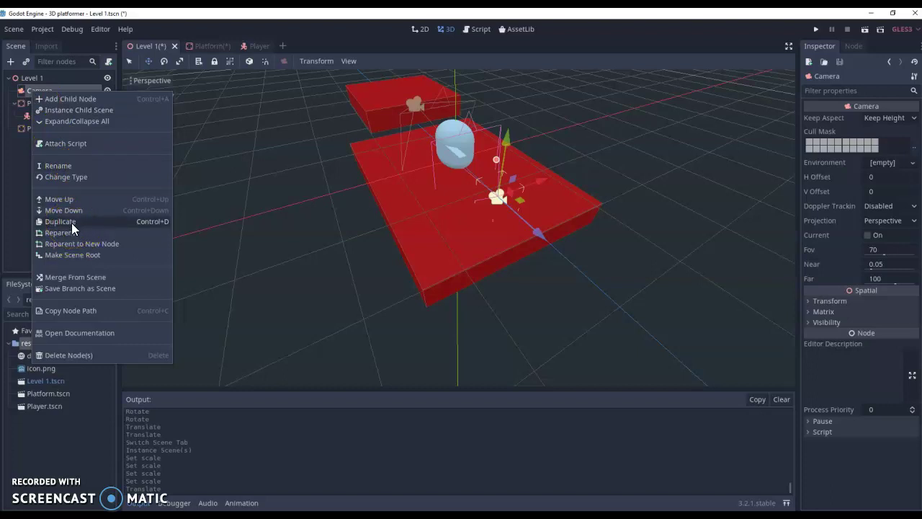
{"action": "left_click", "coordinate": [82, 355]}
{"action": "left_click", "coordinate": [439, 275]}
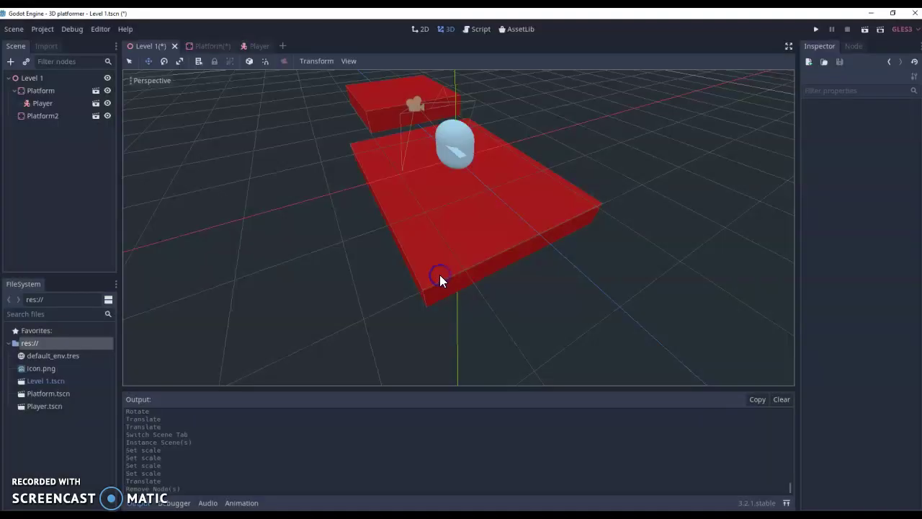
{"action": "left_click", "coordinate": [818, 31]}
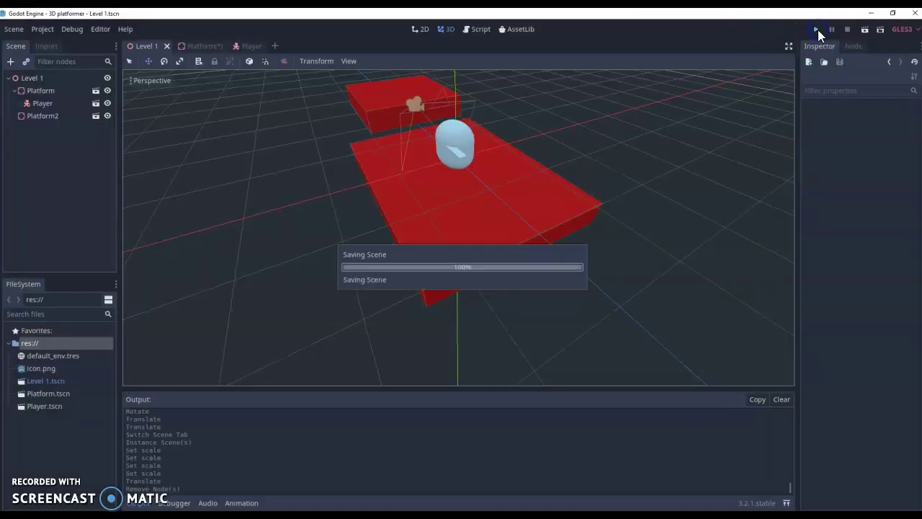